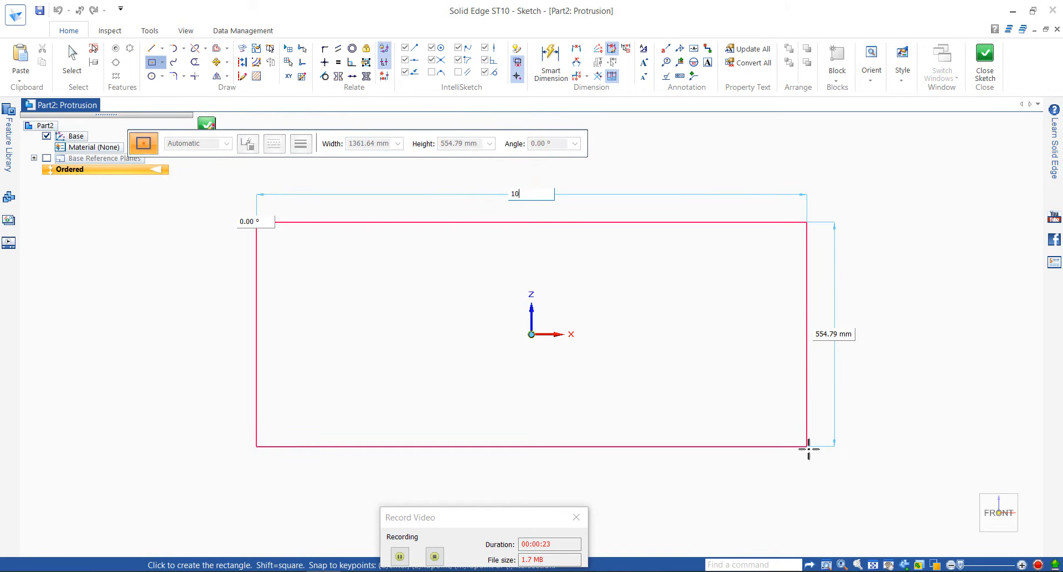
# - Complete the origin-centred base rectangle at 1000 mm wide and 500 mm high, and close the sketch
pyautogui.press('Tab')
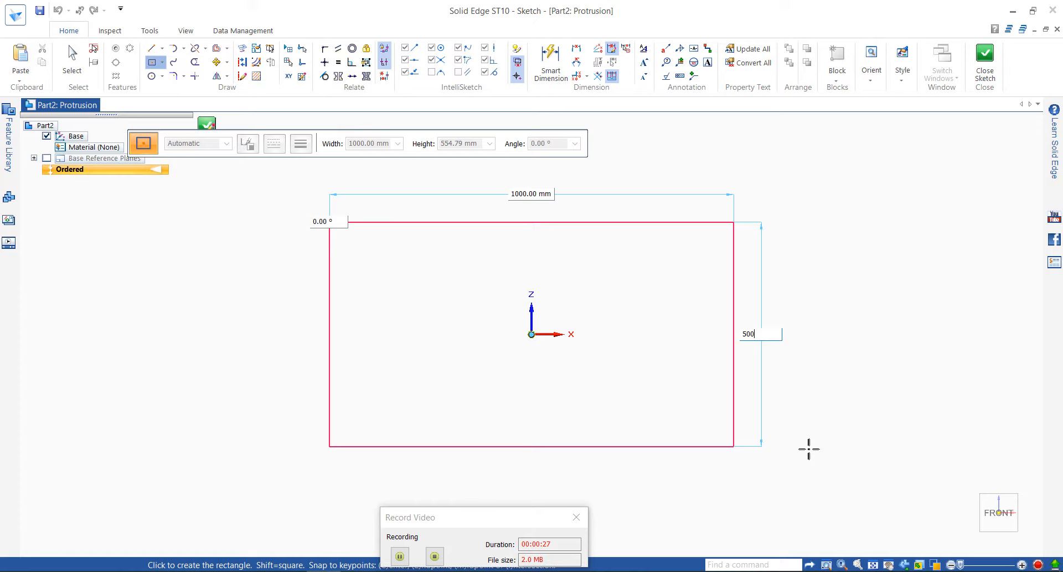
pyautogui.write('500')
pyautogui.press('Return')
pyautogui.press('Return')
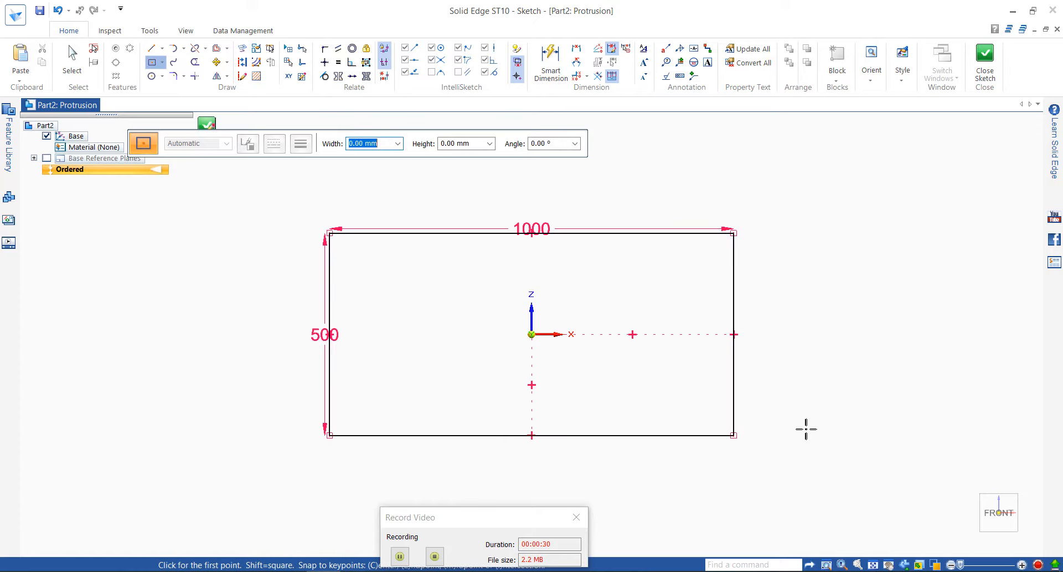
pyautogui.click(206, 126)
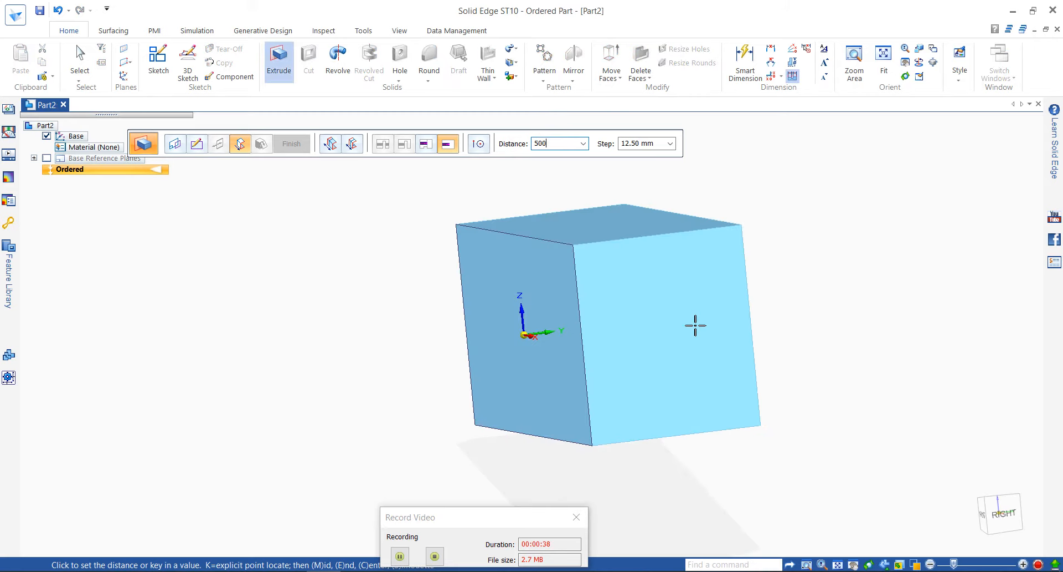
# - Extrude the rectangle 500 mm to one side and finish the protrusion
pyautogui.press('Return')
pyautogui.click(696, 329)
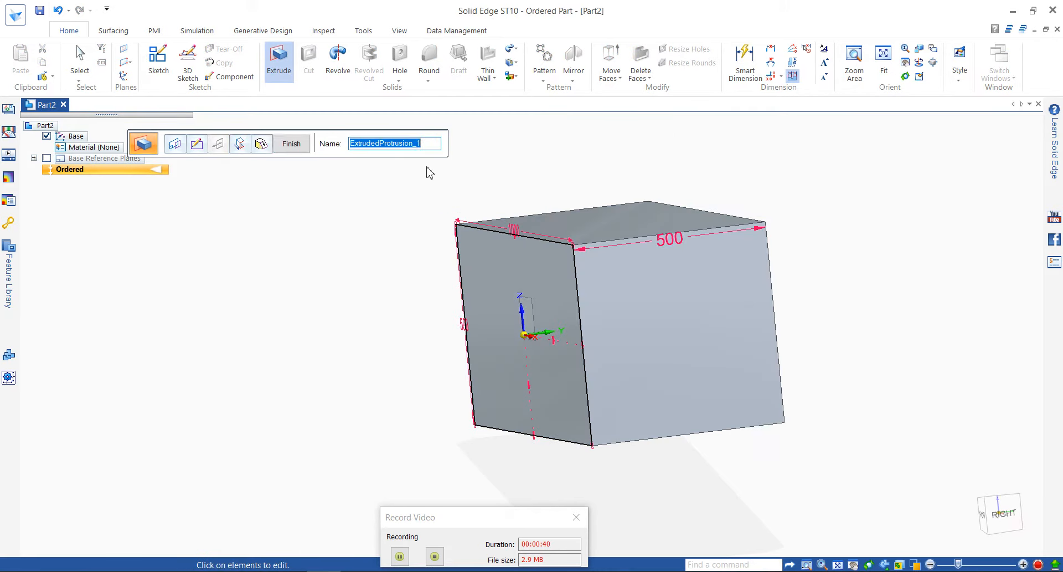
pyautogui.click(291, 144)
pyautogui.click(298, 148)
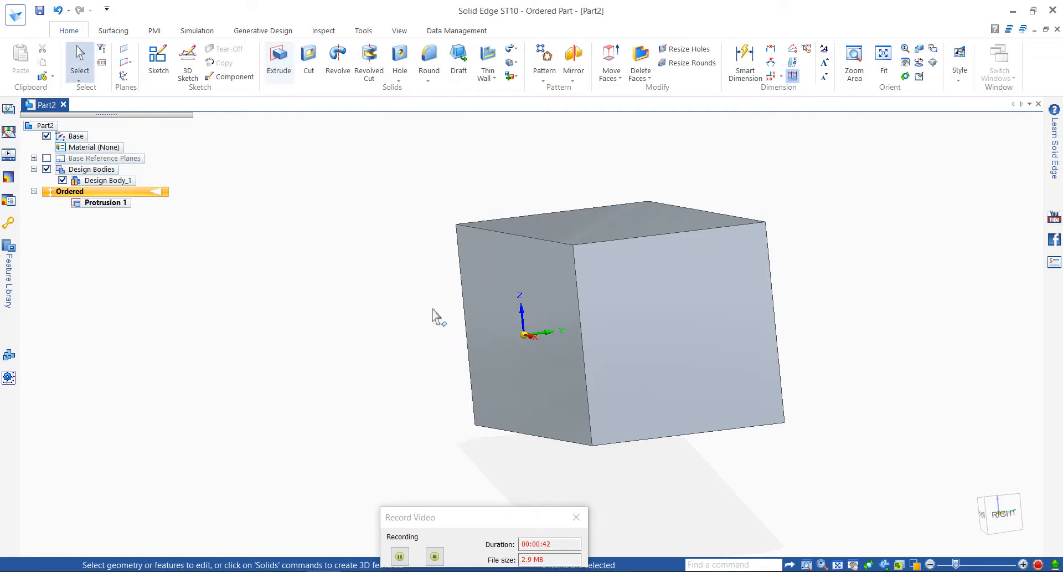
# - Start a Cut sketch on the block's front face using the Coincident Plane option
pyautogui.click(981, 520)
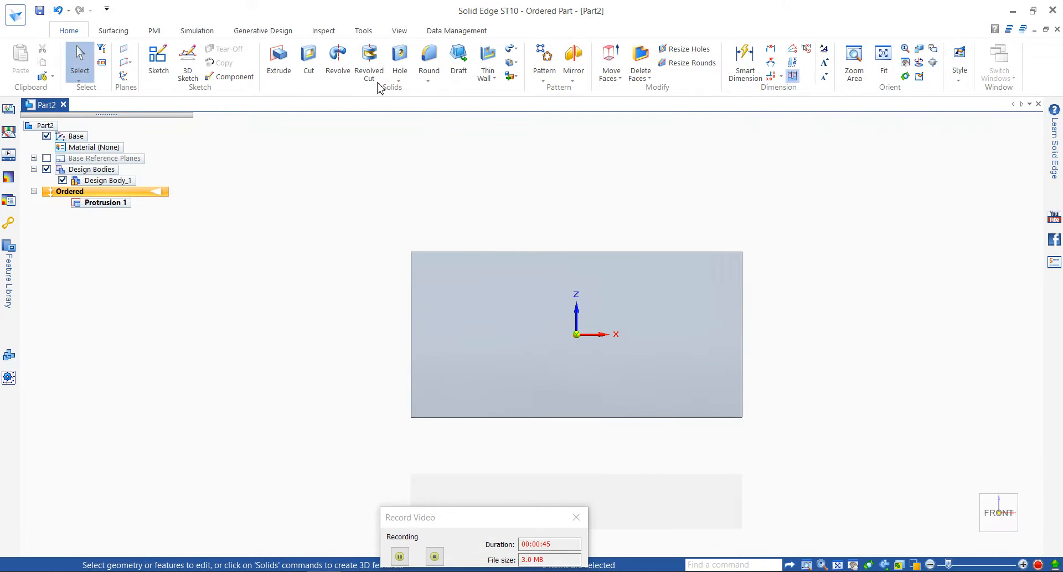
pyautogui.click(315, 67)
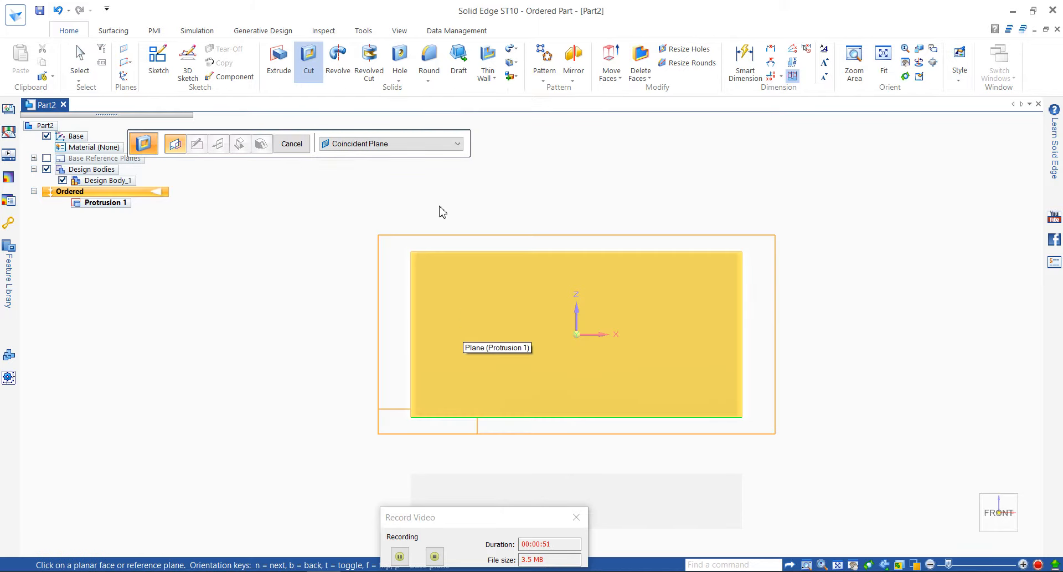
pyautogui.click(435, 144)
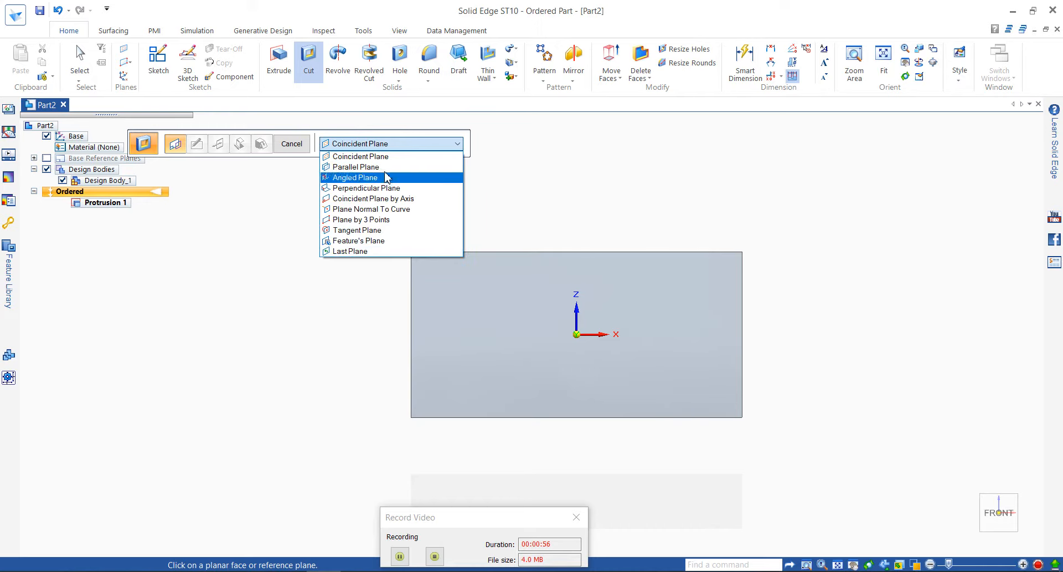
pyautogui.click(363, 156)
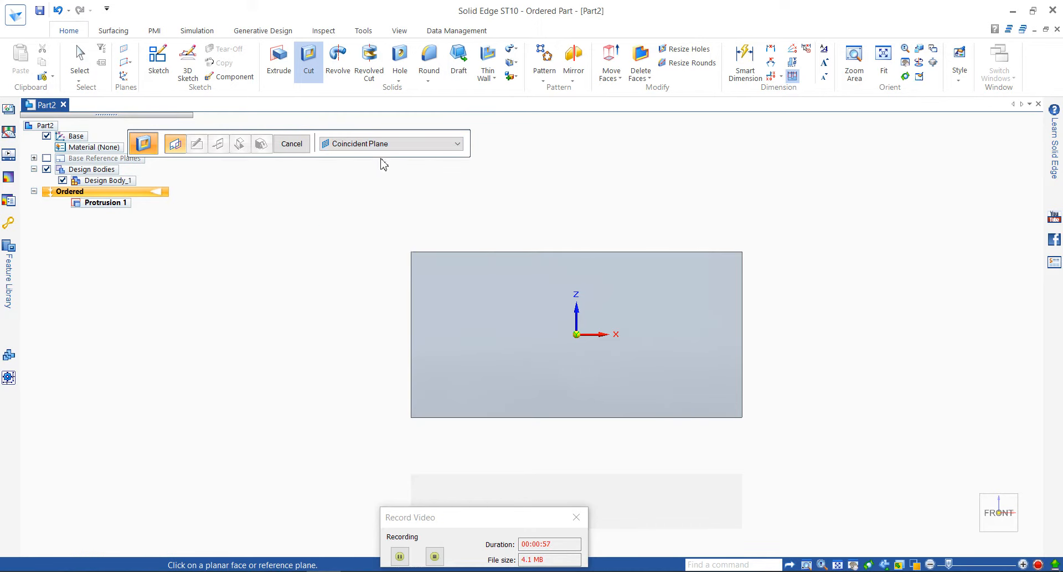
pyautogui.click(463, 308)
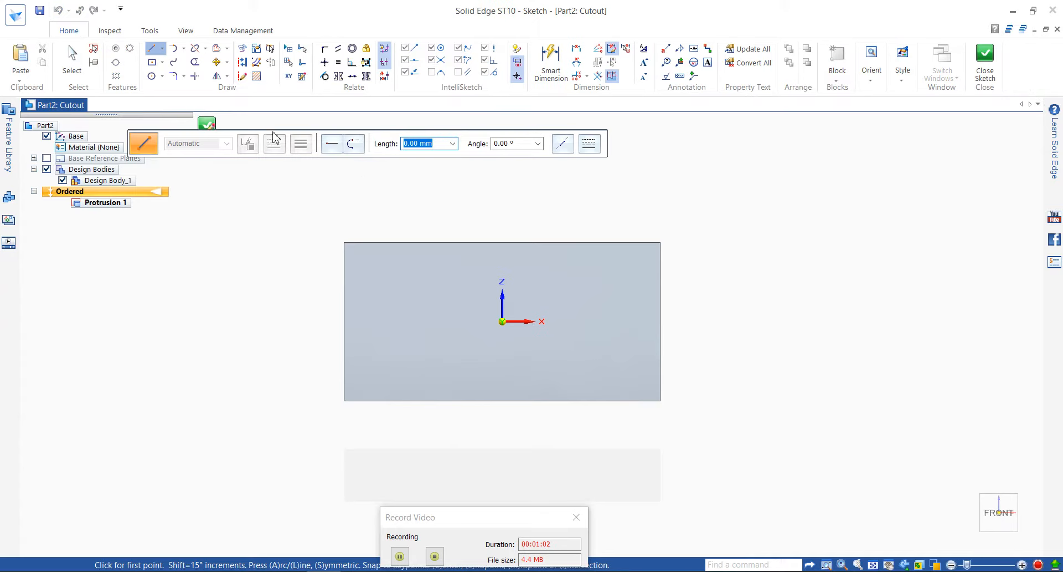
# - Sketch a centre-point circle about 120 mm in diameter near the left end of the face
pyautogui.click(163, 76)
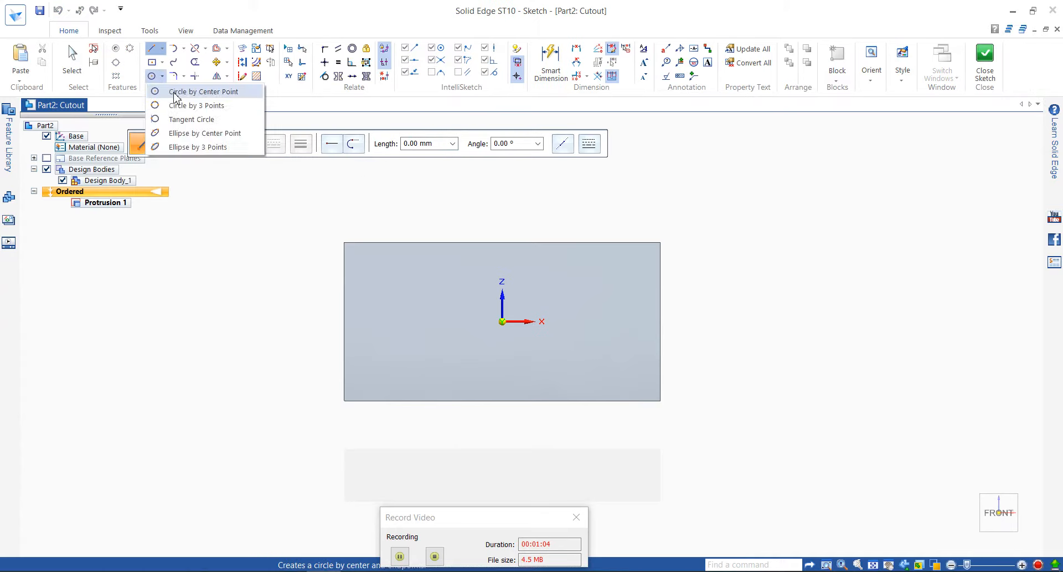
pyautogui.click(175, 92)
pyautogui.click(389, 319)
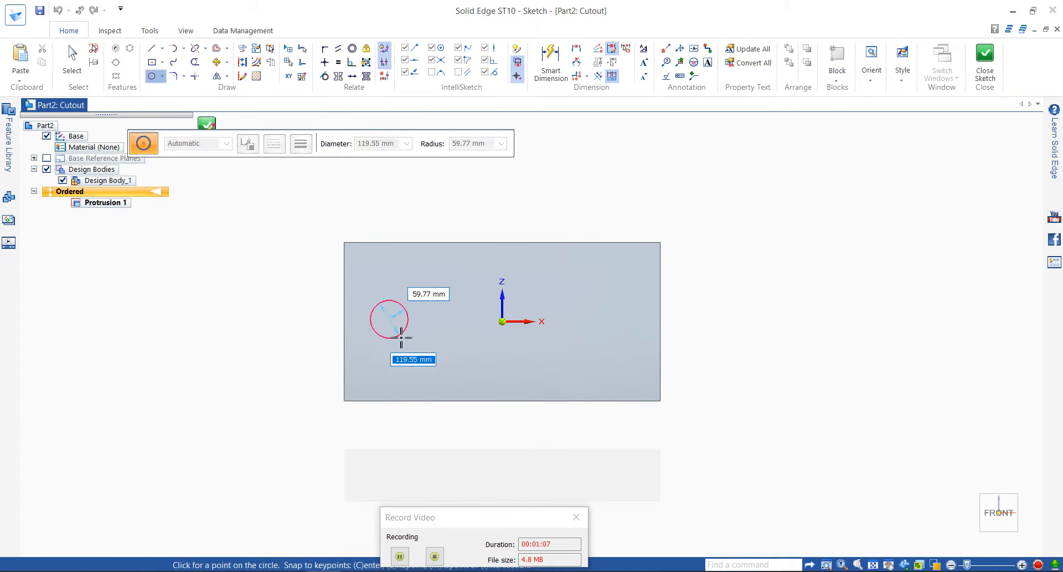
pyautogui.click(401, 337)
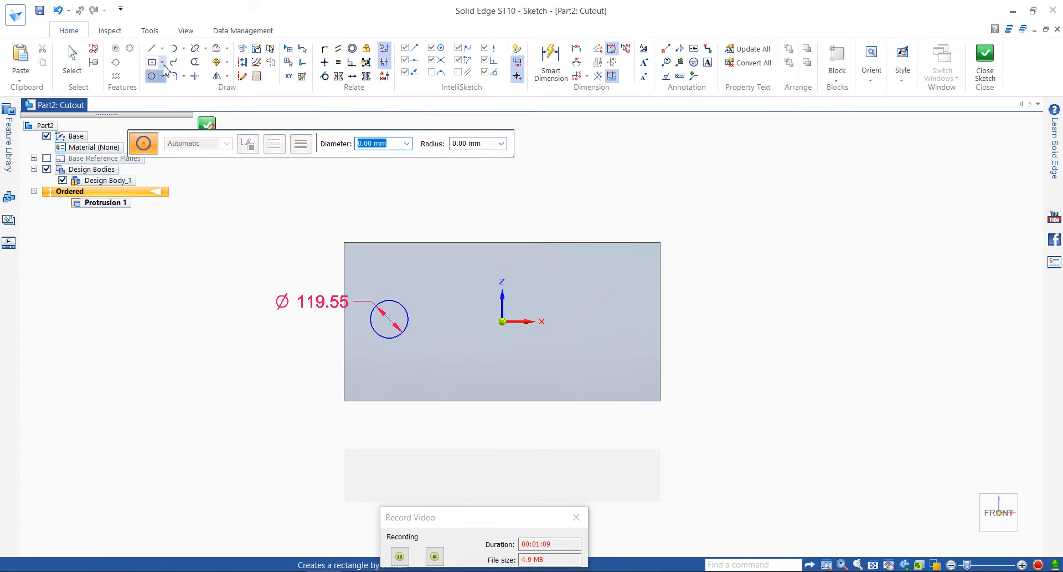
# - Sketch a centre rectangle about 168 mm wide and 139 mm high on the right half of the face
pyautogui.click(163, 63)
pyautogui.click(179, 79)
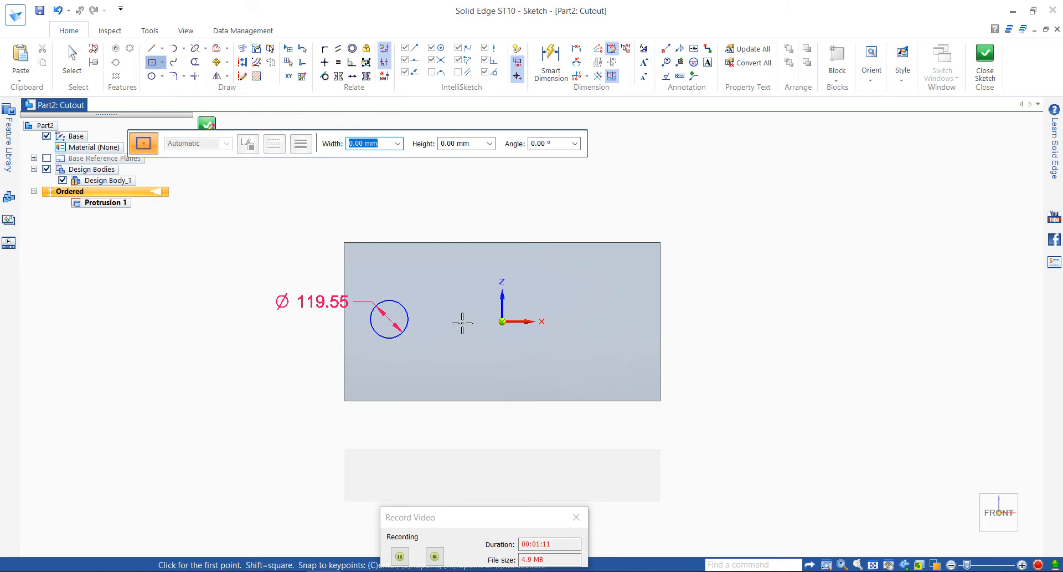
pyautogui.click(592, 321)
pyautogui.click(618, 344)
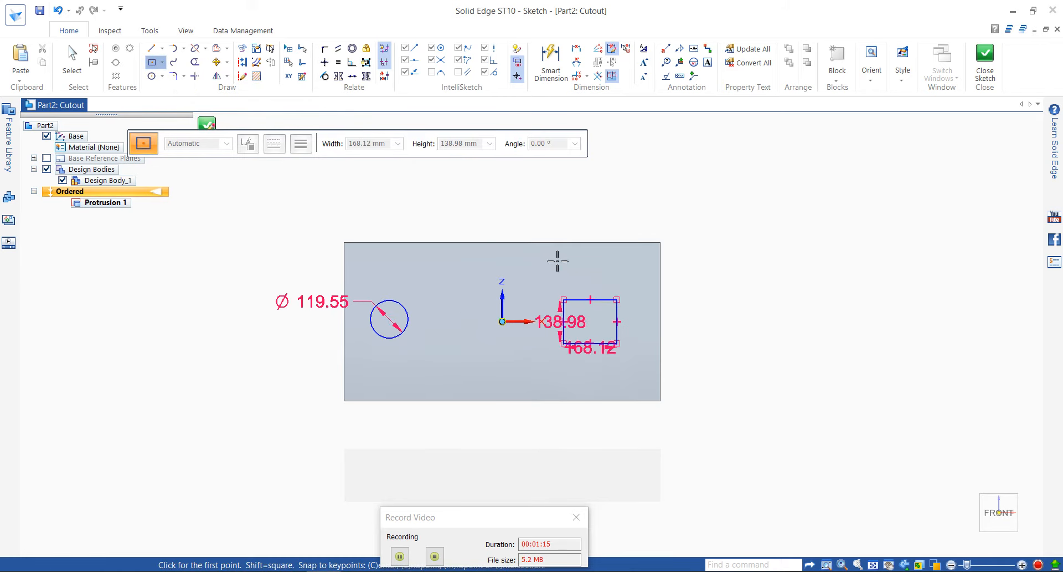
# - Sketch a six-sided polygon about 105 mm across flats near the face's upper edge, left of centre, and close the sketch
pyautogui.click(163, 77)
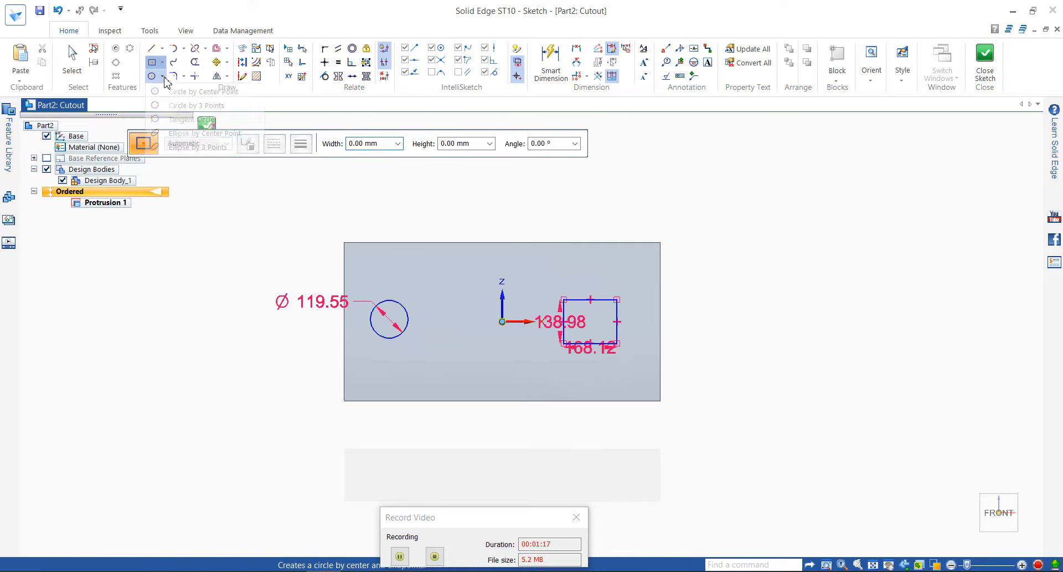
pyautogui.click(164, 78)
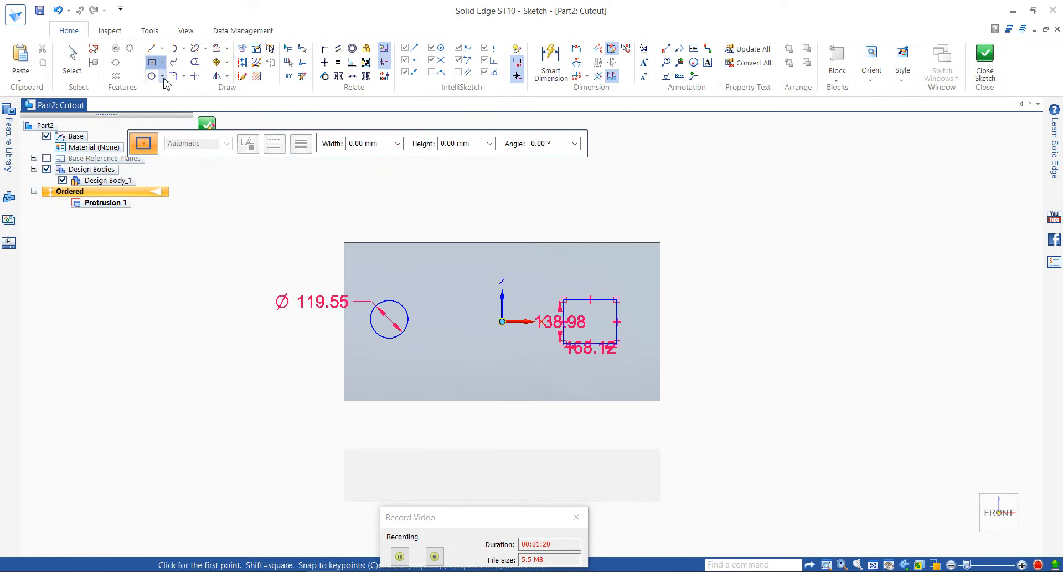
pyautogui.click(162, 63)
pyautogui.click(195, 121)
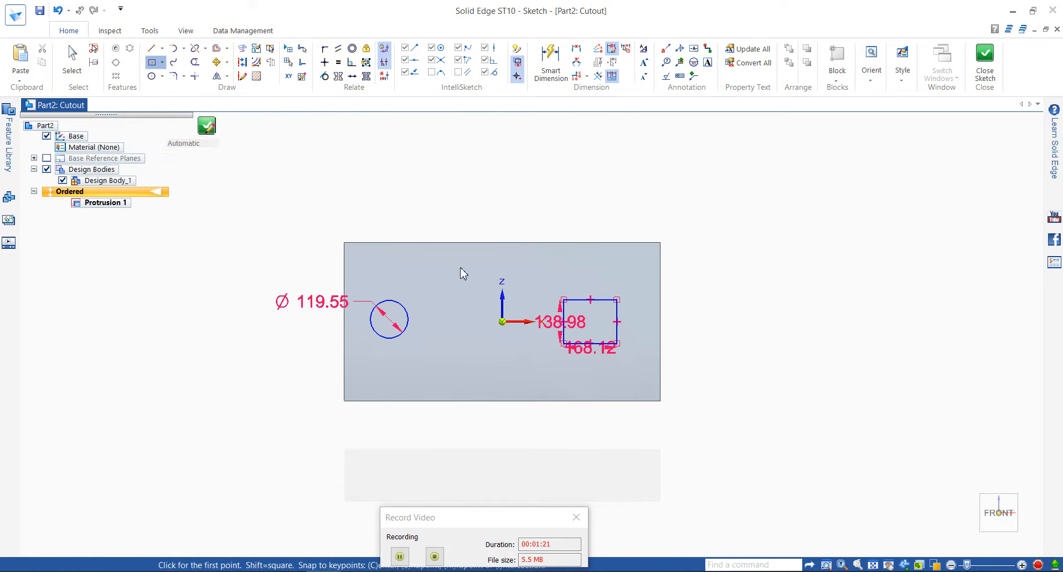
pyautogui.click(457, 269)
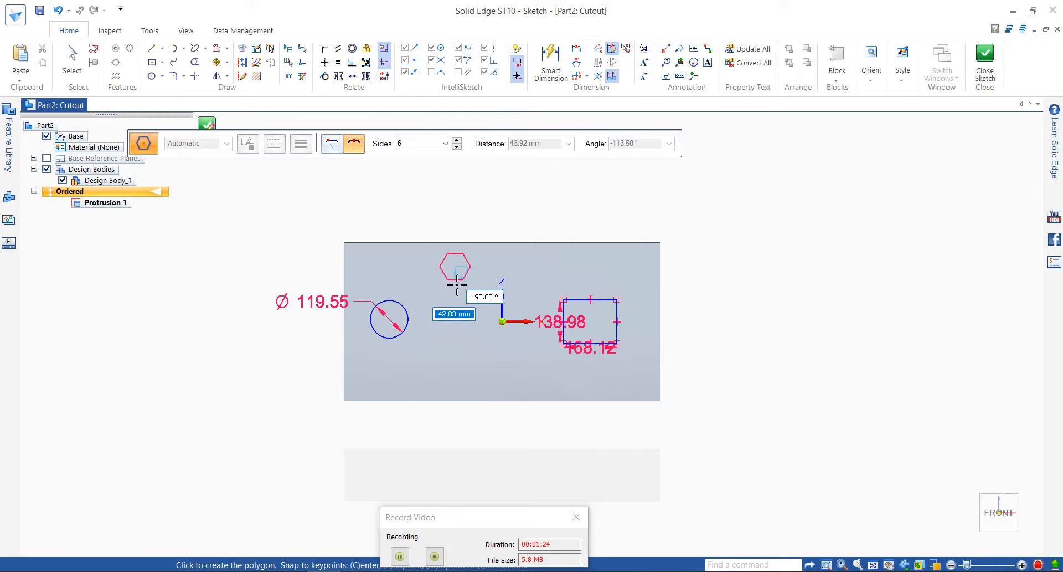
pyautogui.click(460, 285)
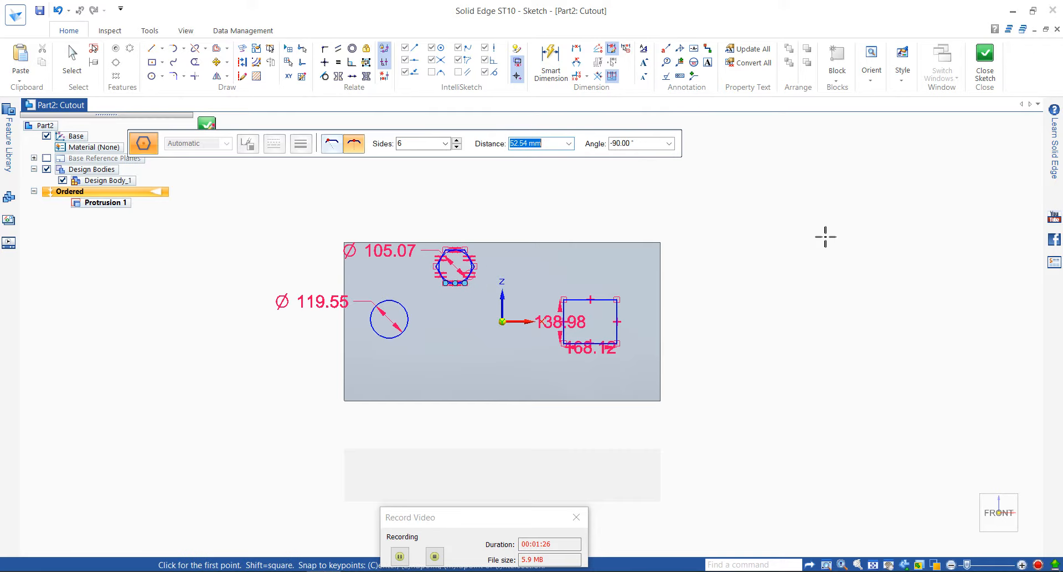
pyautogui.scroll(4, 443, 261)
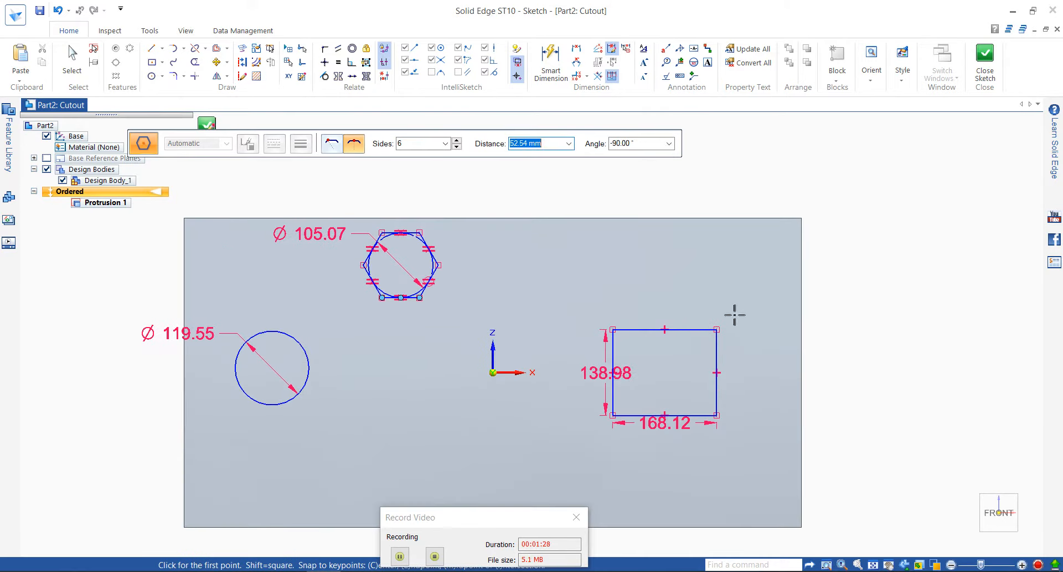
pyautogui.click(207, 127)
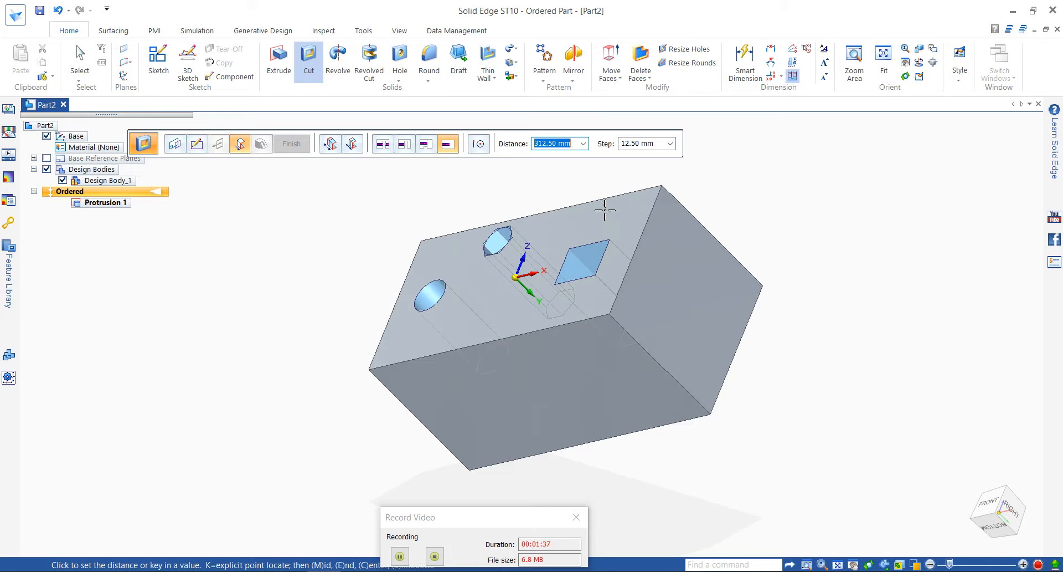
# - Cut the three profiles 50 mm deep into the block and finish the cutout
pyautogui.click(584, 145)
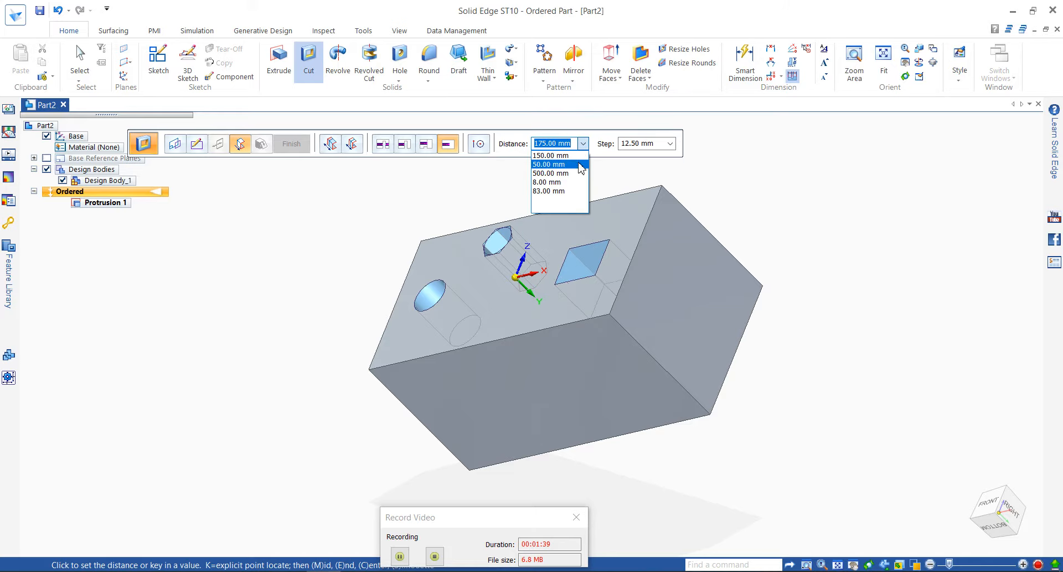
pyautogui.click(576, 165)
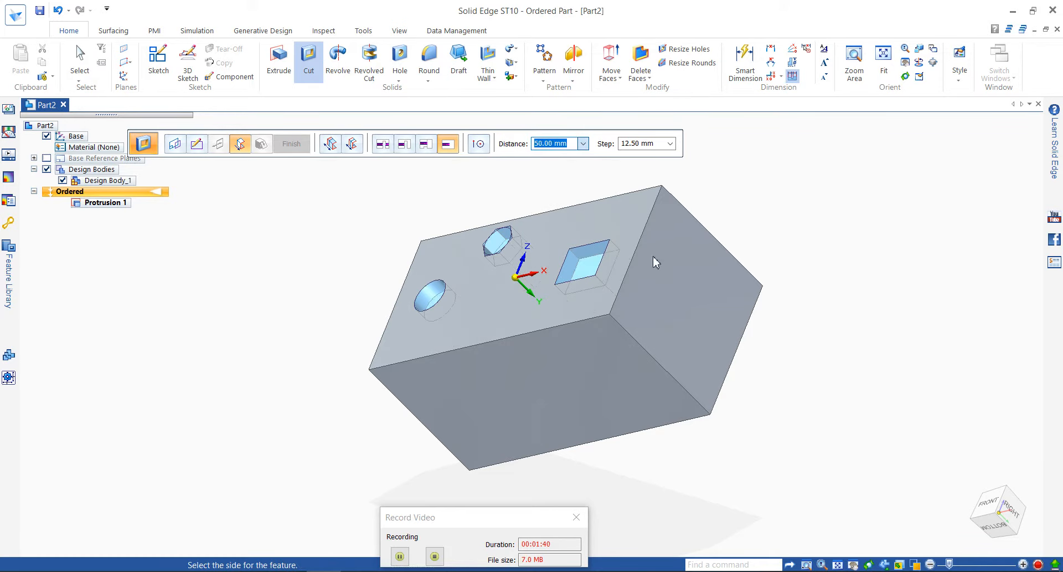
pyautogui.moveTo(654, 262); pyautogui.dragTo(672, 226, button='middle')
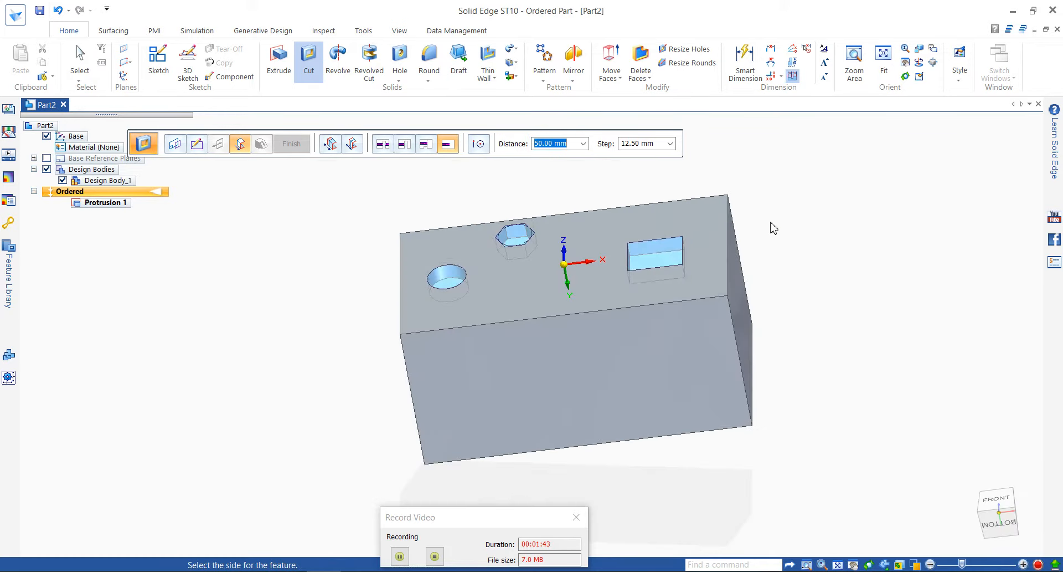
pyautogui.click(772, 268)
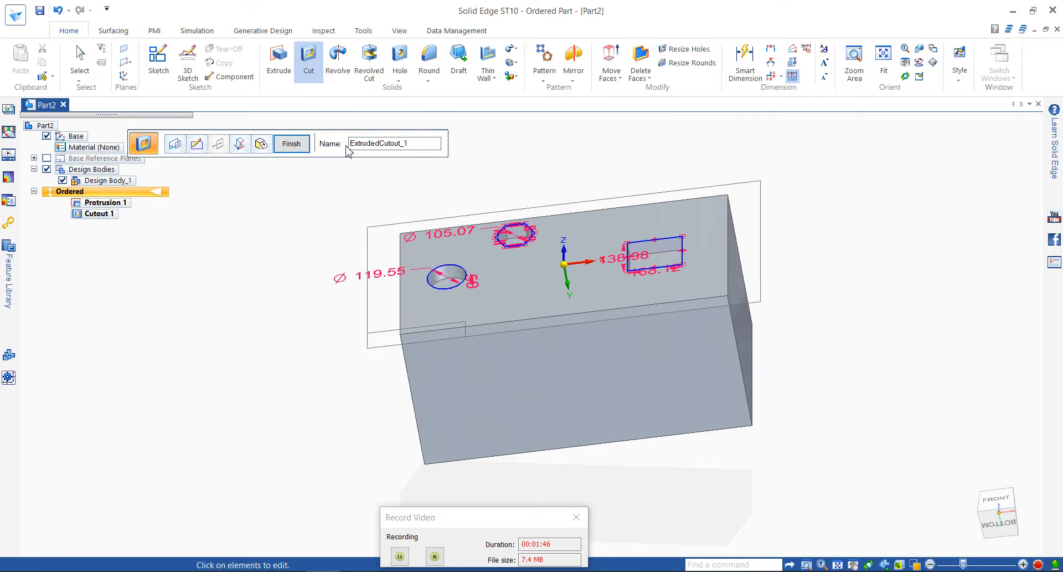
pyautogui.click(292, 144)
pyautogui.click(292, 144)
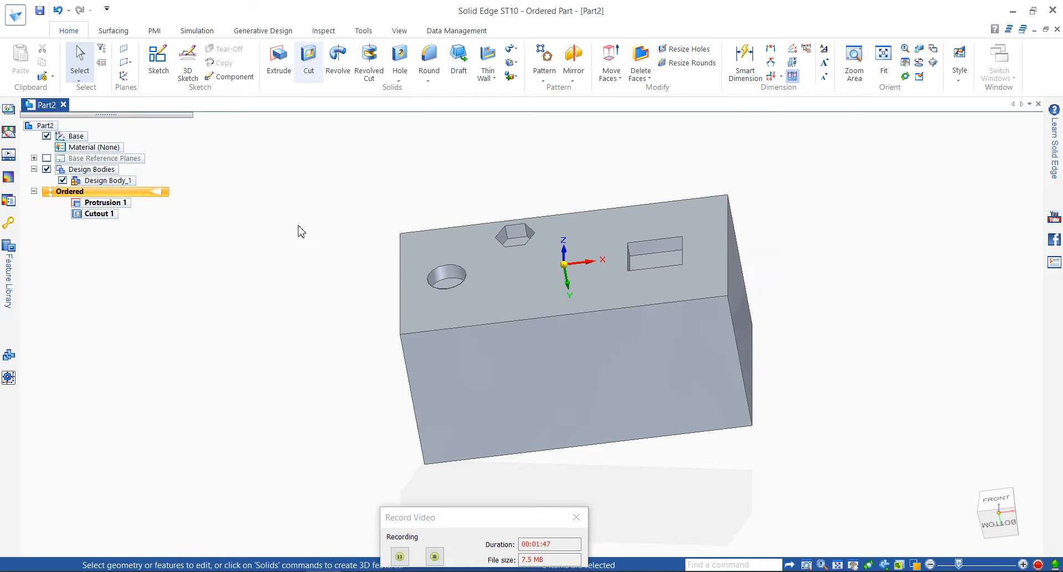
# - Edit the cutout's definition to set its depth to 400 mm and finish it
pyautogui.click(647, 259)
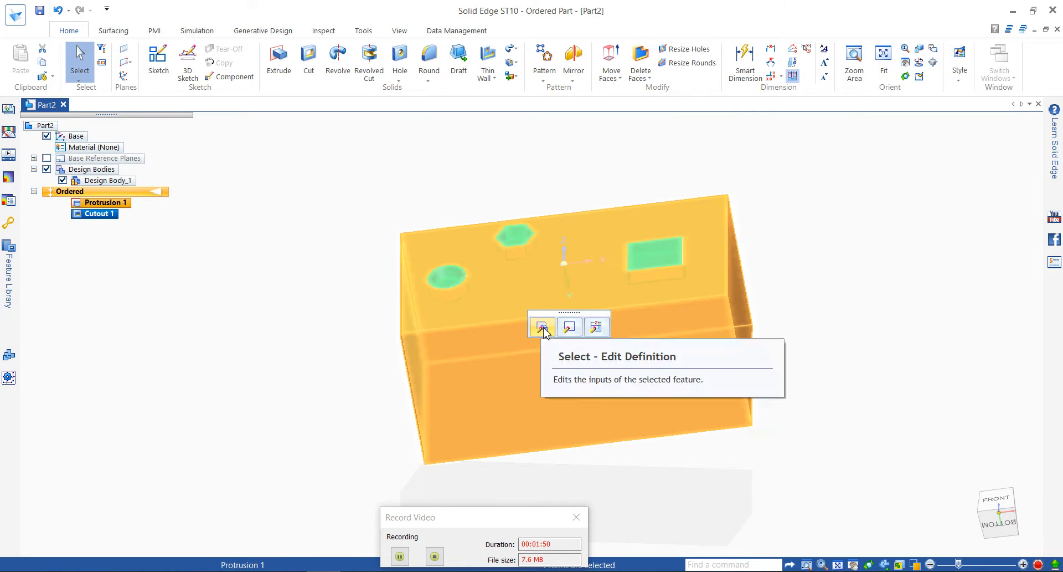
pyautogui.click(543, 328)
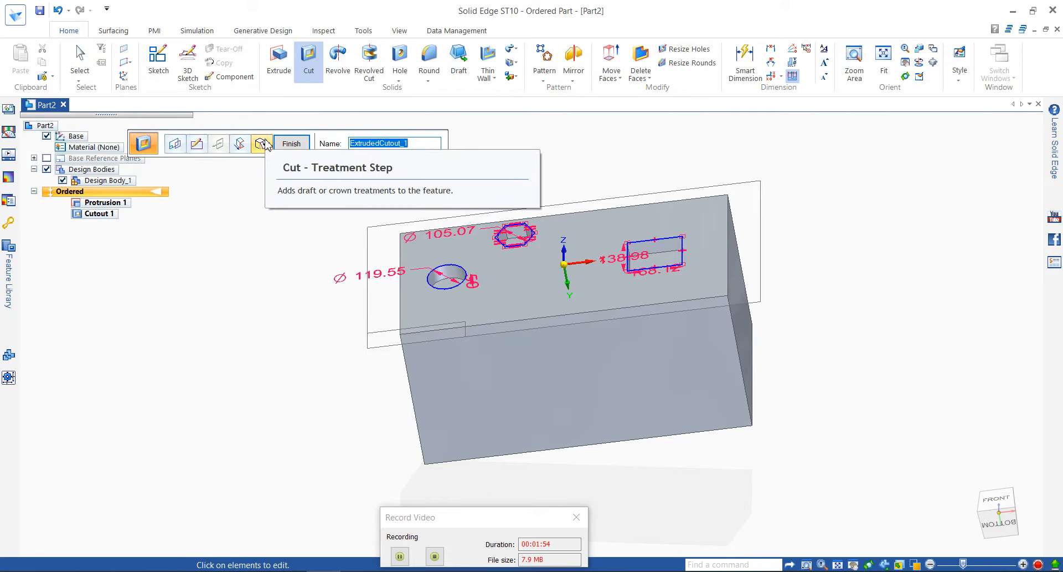
pyautogui.click(239, 143)
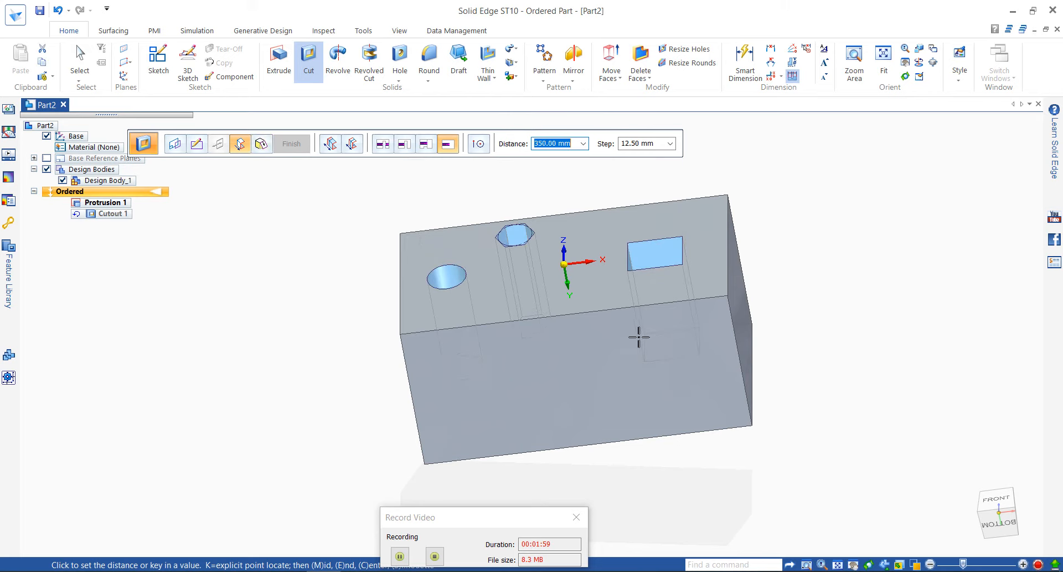
pyautogui.press('Tab')
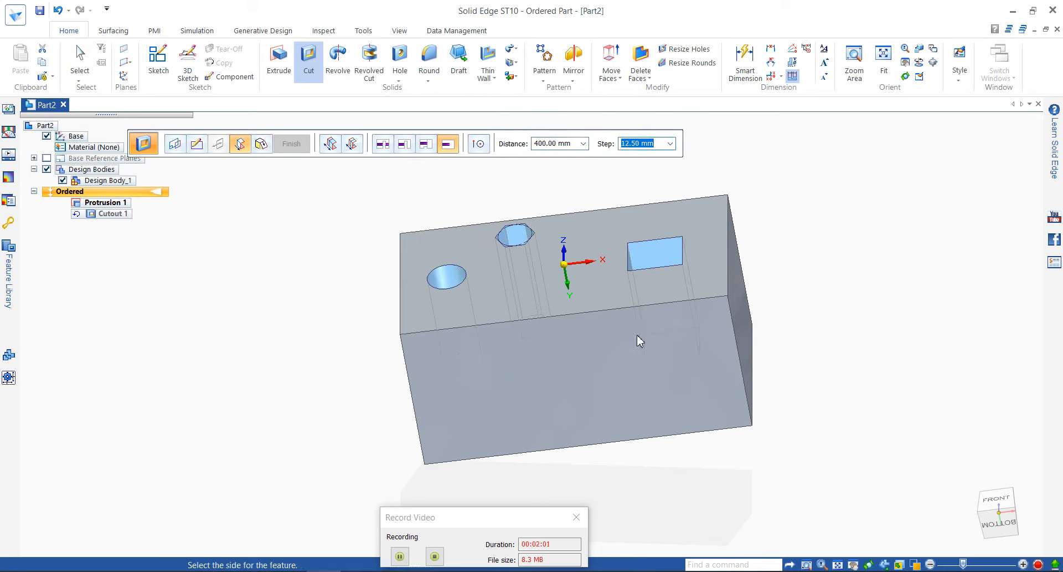
pyautogui.click(699, 454)
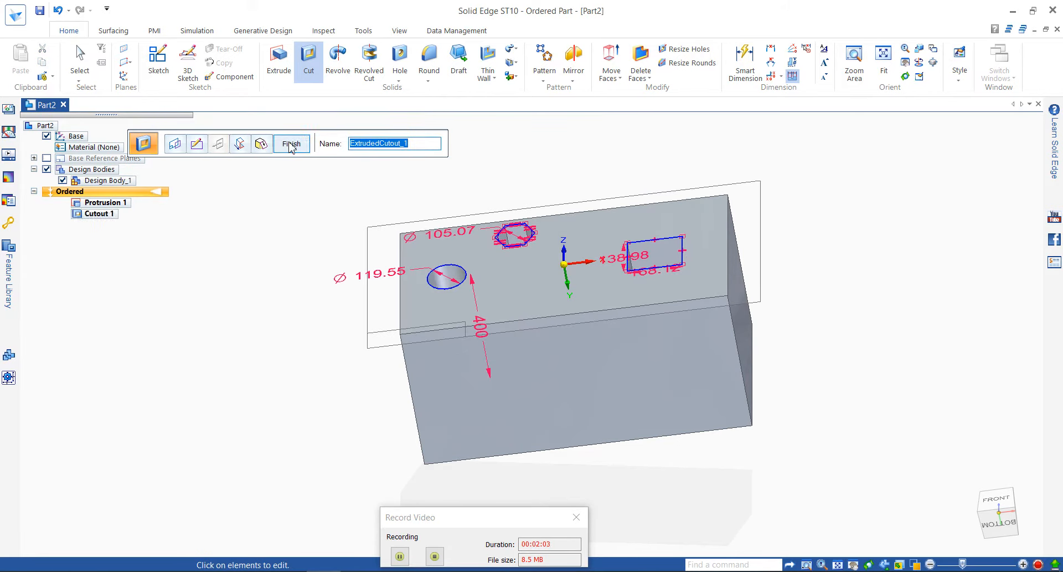
pyautogui.click(290, 146)
pyautogui.press('Escape')
# - Edit the cutout through its dynamic dimensions and set its depth to 300 mm
pyautogui.moveTo(486, 230); pyautogui.dragTo(490, 308, button='middle')
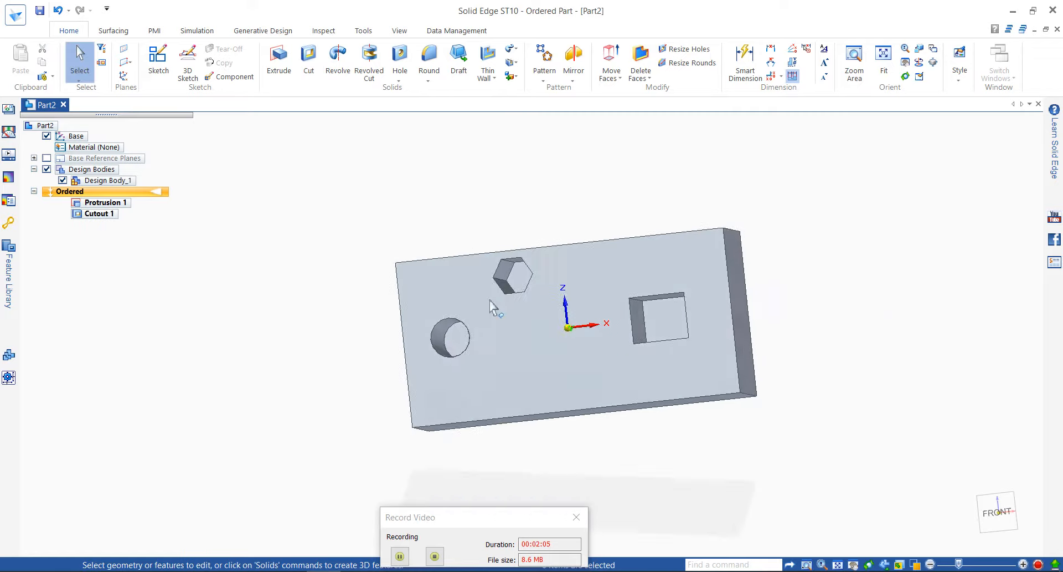
pyautogui.scroll(3, 504, 287)
pyautogui.scroll(-5, 471, 285)
pyautogui.moveTo(586, 286); pyautogui.dragTo(571, 249, button='middle')
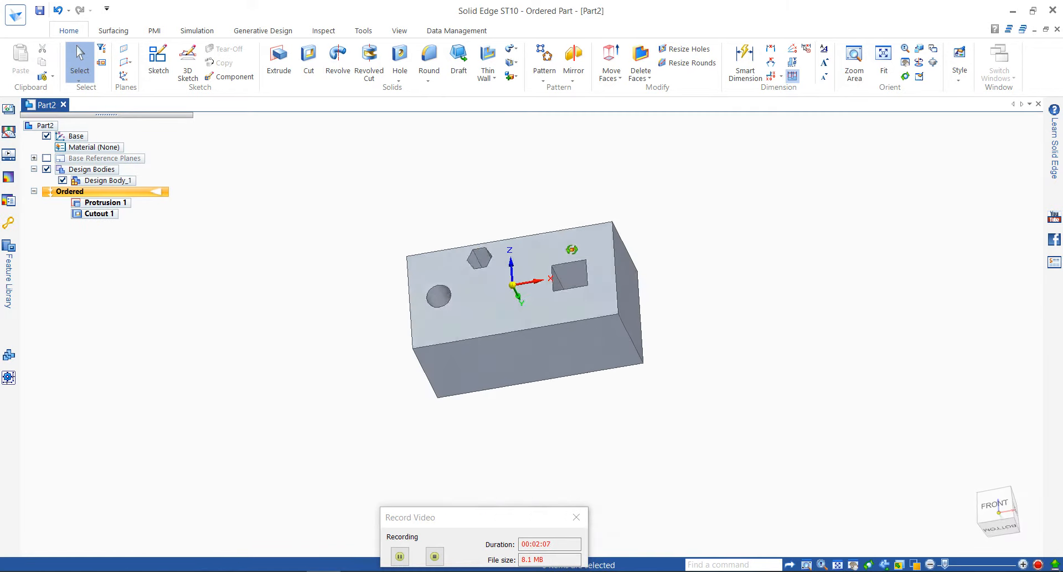
pyautogui.click(575, 302)
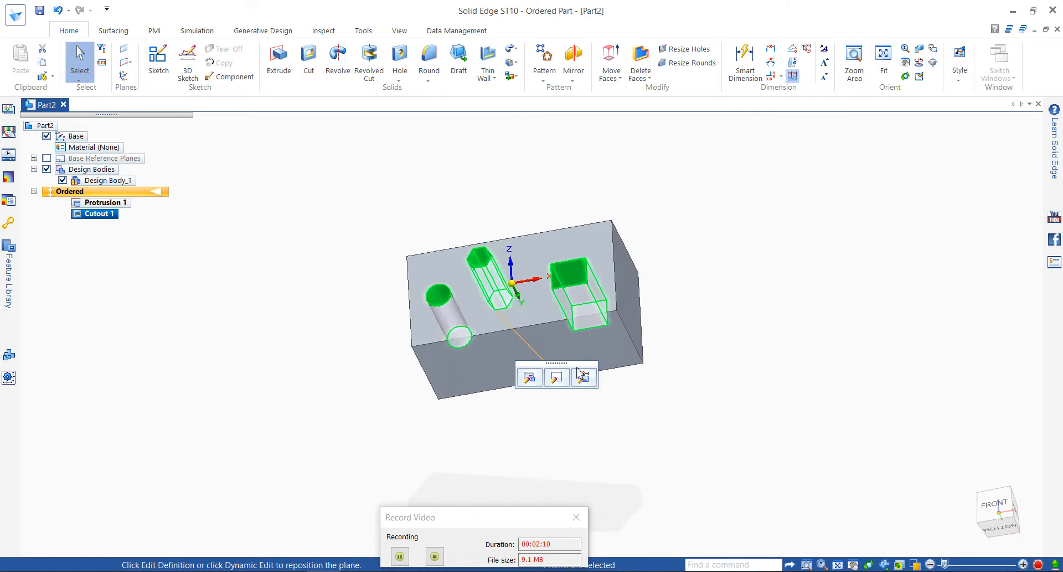
pyautogui.click(586, 377)
pyautogui.moveTo(646, 380); pyautogui.dragTo(637, 309, button='middle')
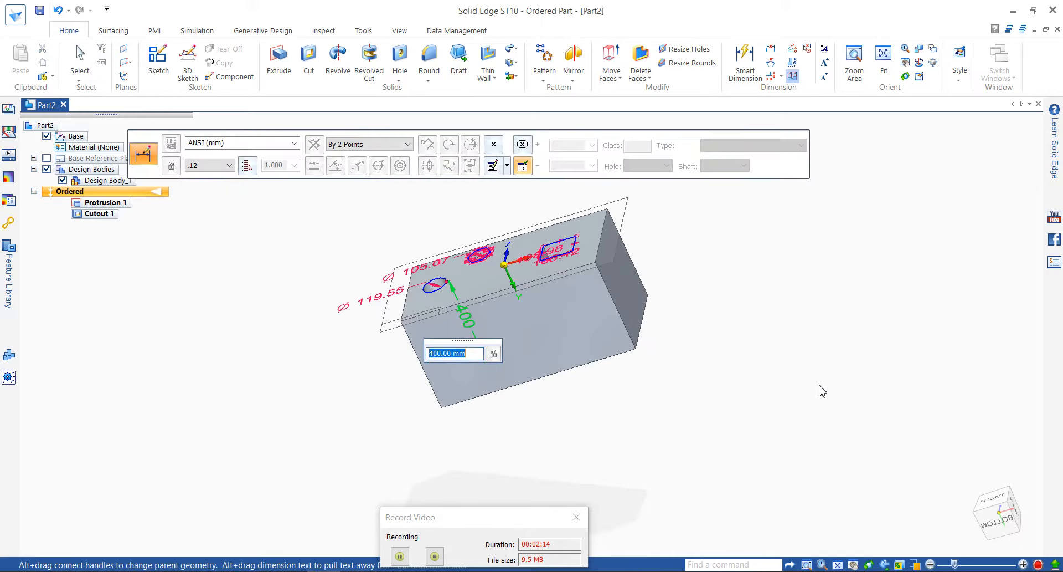
pyautogui.press('Return')
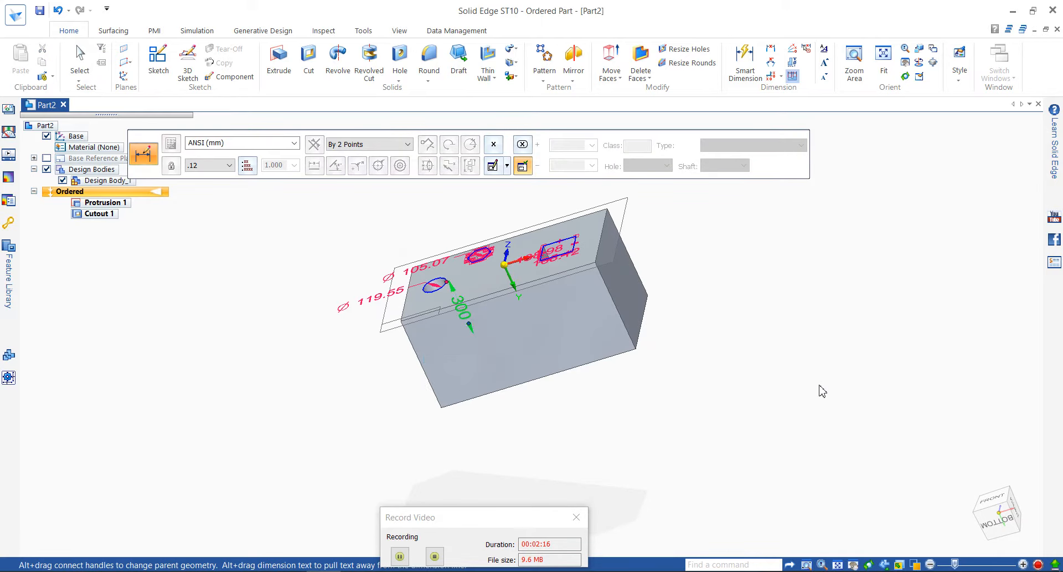
# - Set the cutout's circle diameter to 50 mm and the hexagon's diameter dimension to 100 mm, and end the dimension editing
pyautogui.scroll(3, 375, 302)
pyautogui.moveTo(453, 298); pyautogui.dragTo(417, 302, button='middle')
pyautogui.click(416, 296)
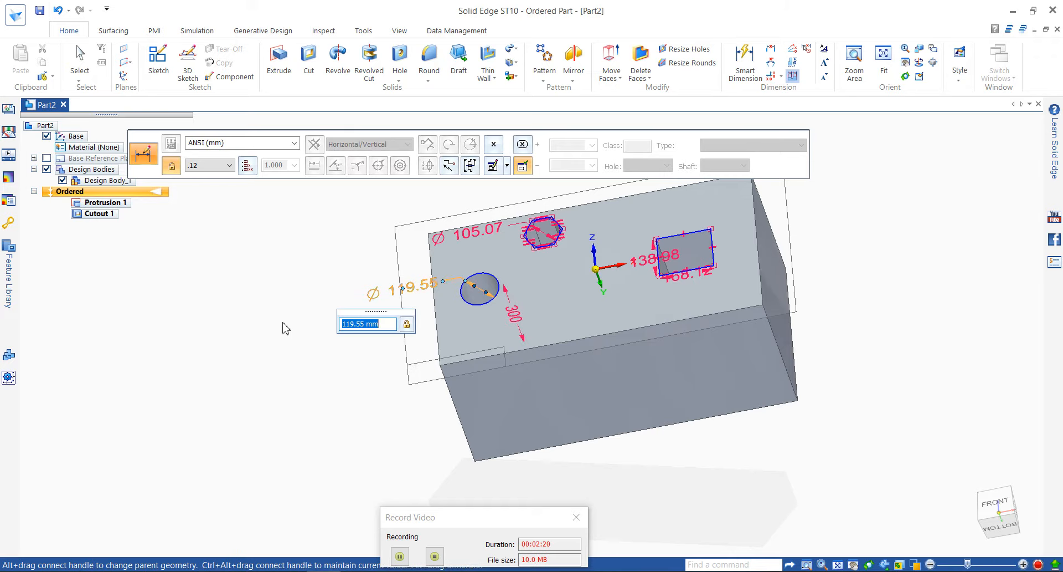
pyautogui.press('Return')
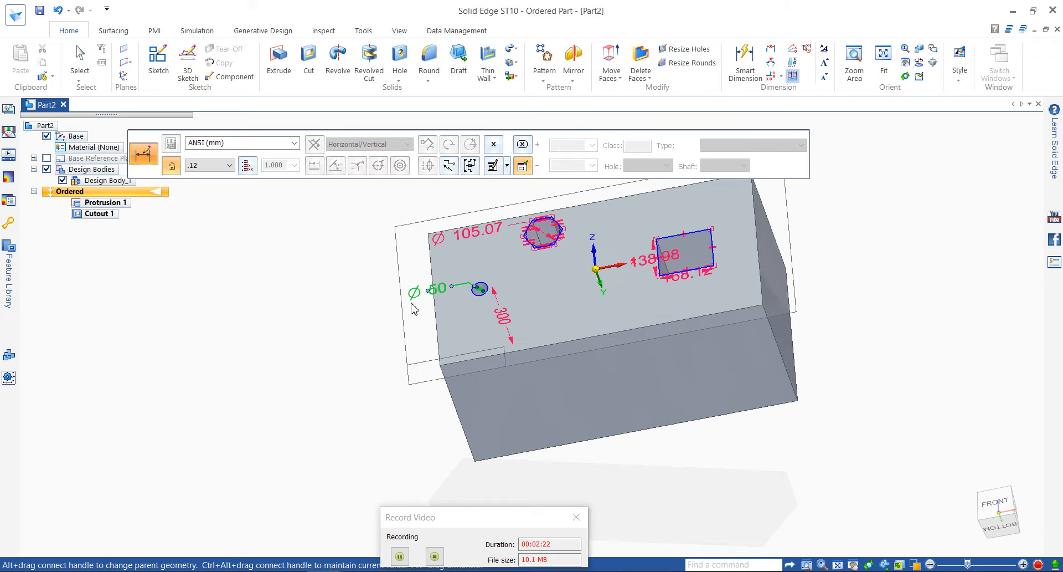
pyautogui.press('Tab')
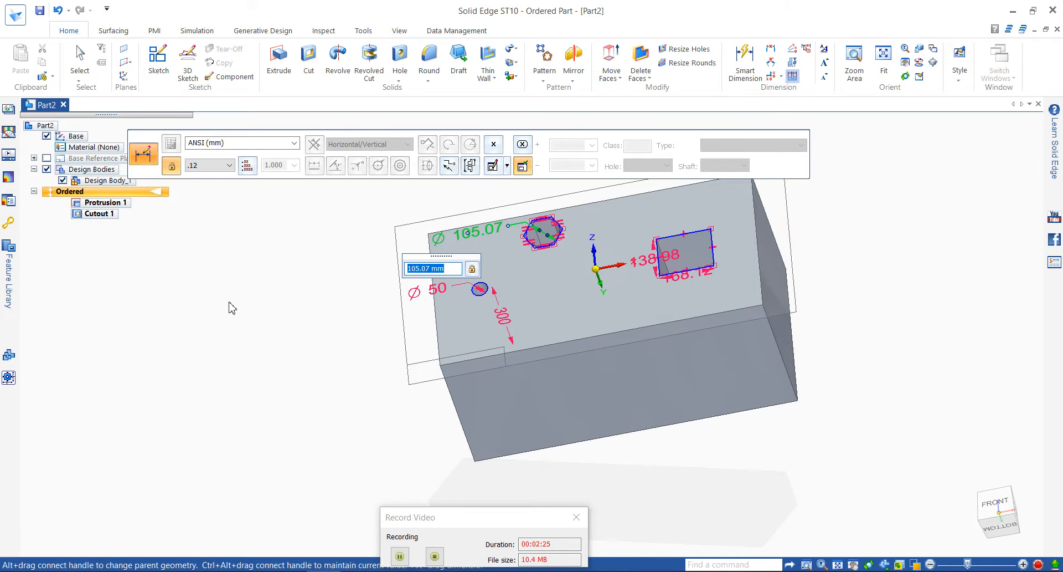
pyautogui.press('Return')
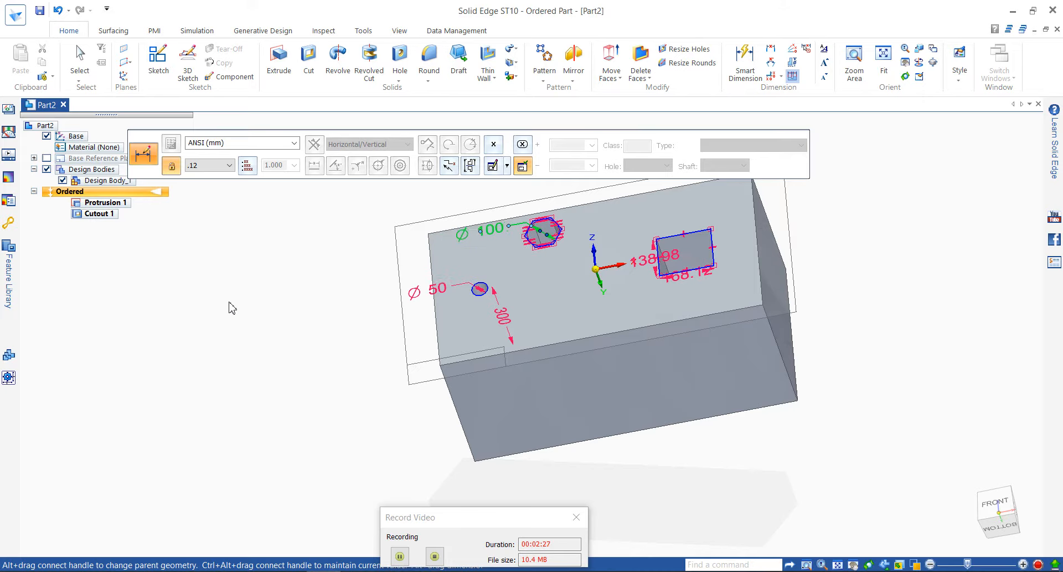
pyautogui.click(829, 436)
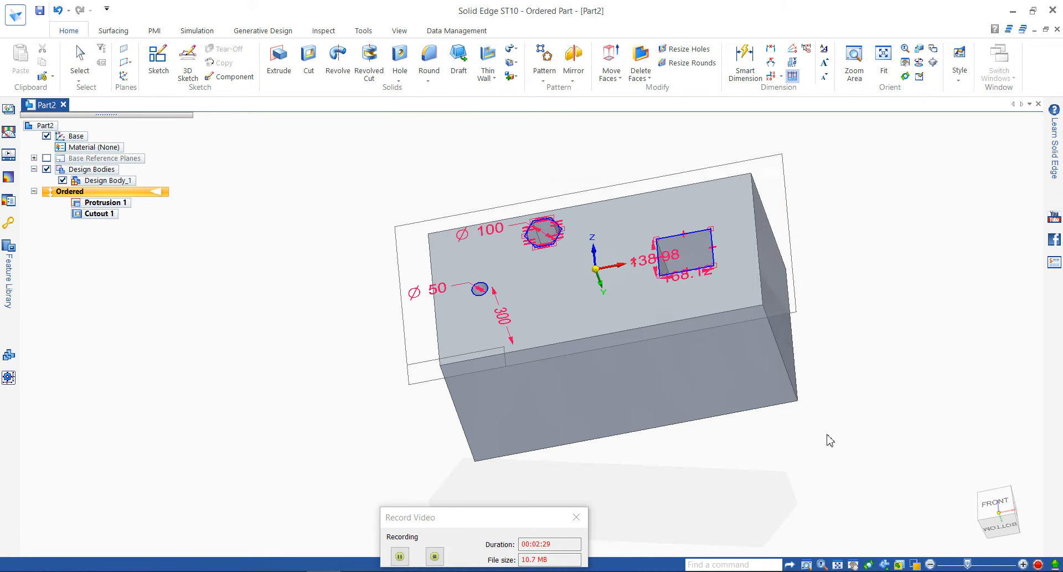
# - Start a new cutout on the front face and sketch a triangle across its lower-left corner, about 225 mm high with a 330 mm hypotenuse
pyautogui.scroll(3, 529, 269)
pyautogui.moveTo(528, 261); pyautogui.dragTo(526, 294, button='middle')
pyautogui.scroll(-3, 499, 295)
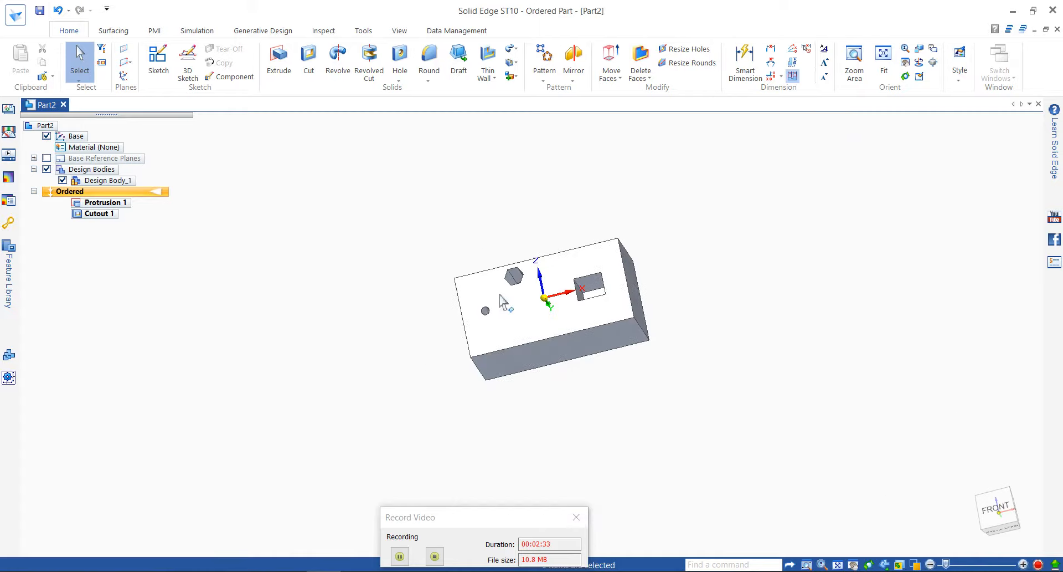
pyautogui.click(996, 509)
pyautogui.scroll(-5, 548, 362)
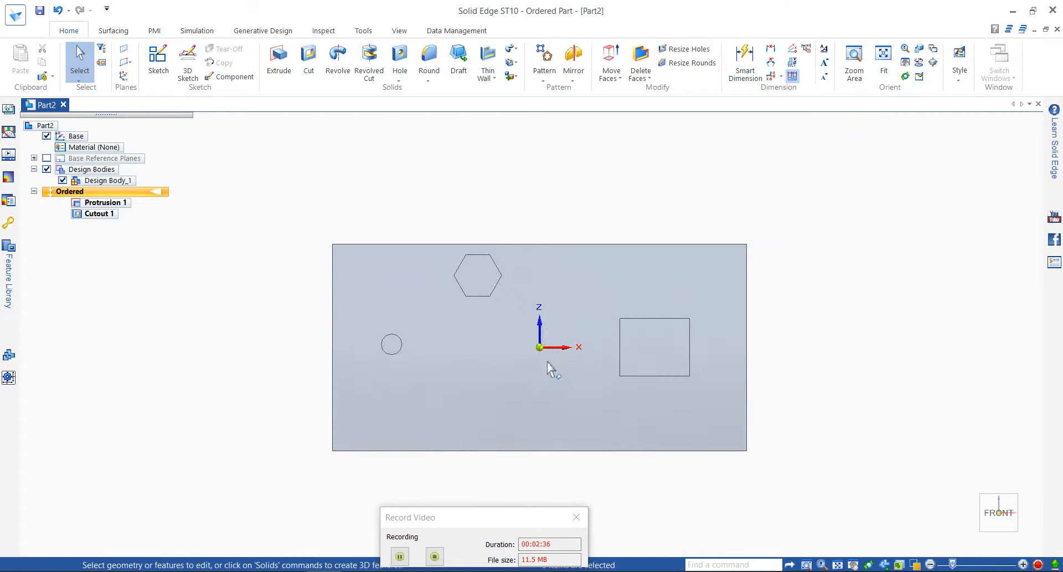
pyautogui.click(308, 58)
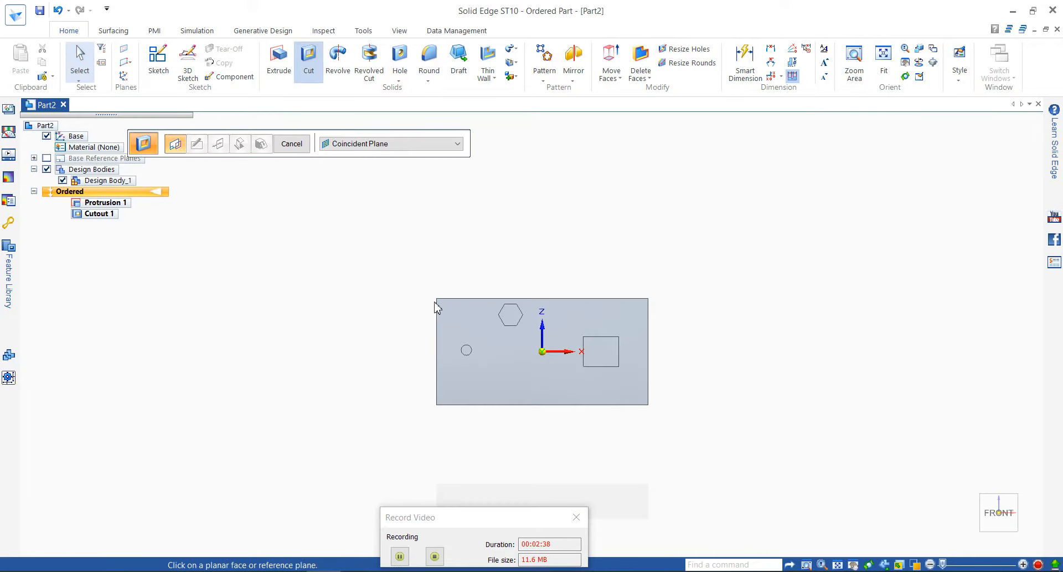
pyautogui.click(465, 335)
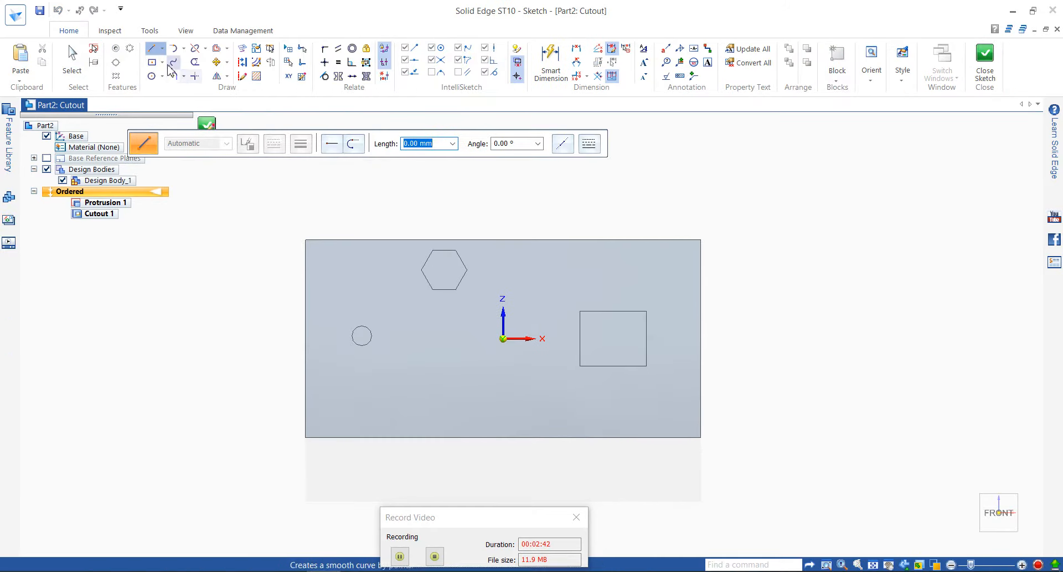
pyautogui.click(305, 347)
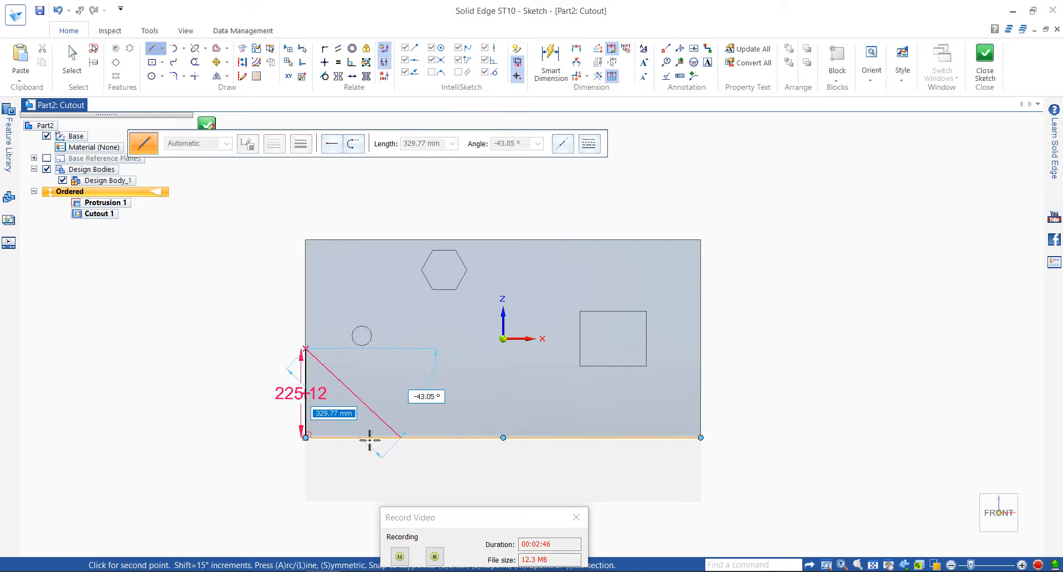
pyautogui.click(401, 436)
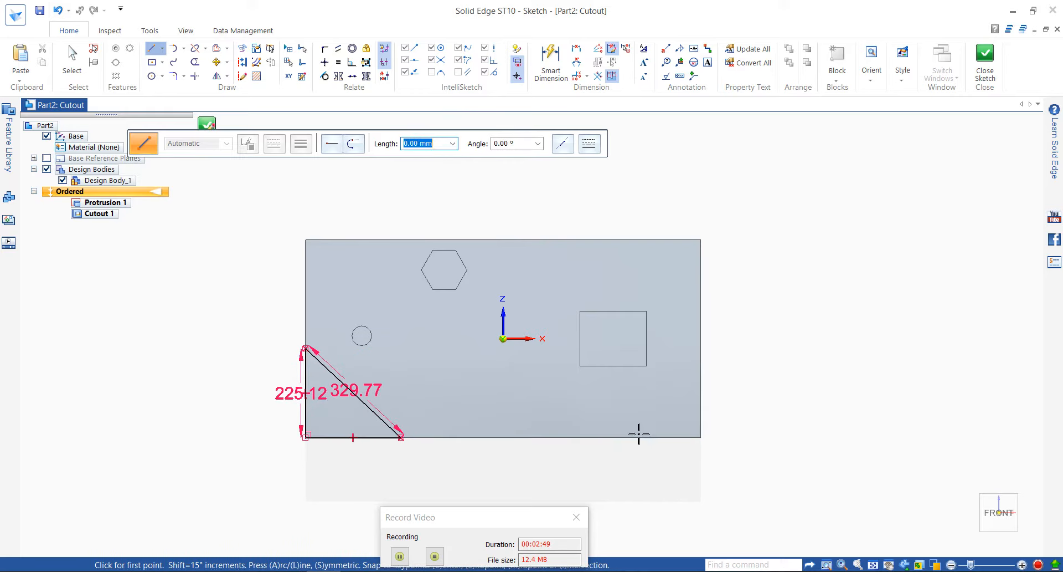
# - Sketch a closed irregular line profile around the face's lower-right corner, about 210 mm along the bottom edge and 390 mm along the right edge
pyautogui.click(618, 437)
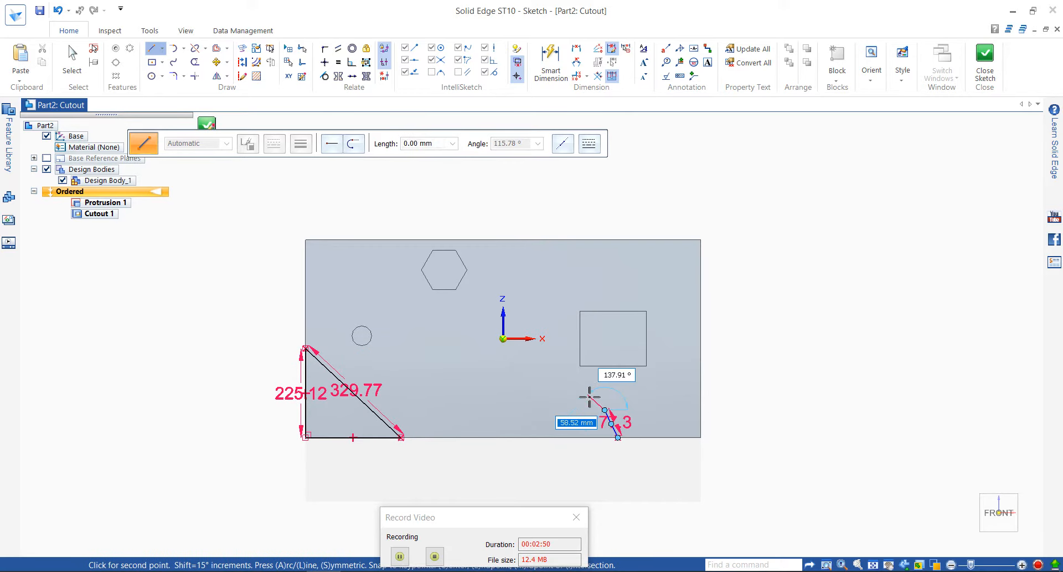
pyautogui.click(591, 395)
pyautogui.click(618, 393)
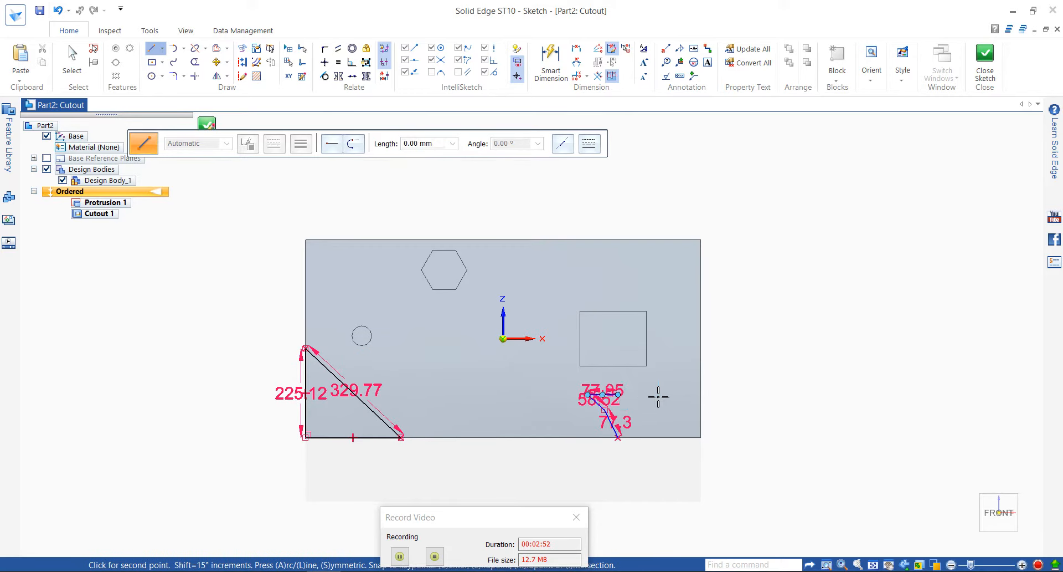
pyautogui.click(658, 409)
pyautogui.click(675, 365)
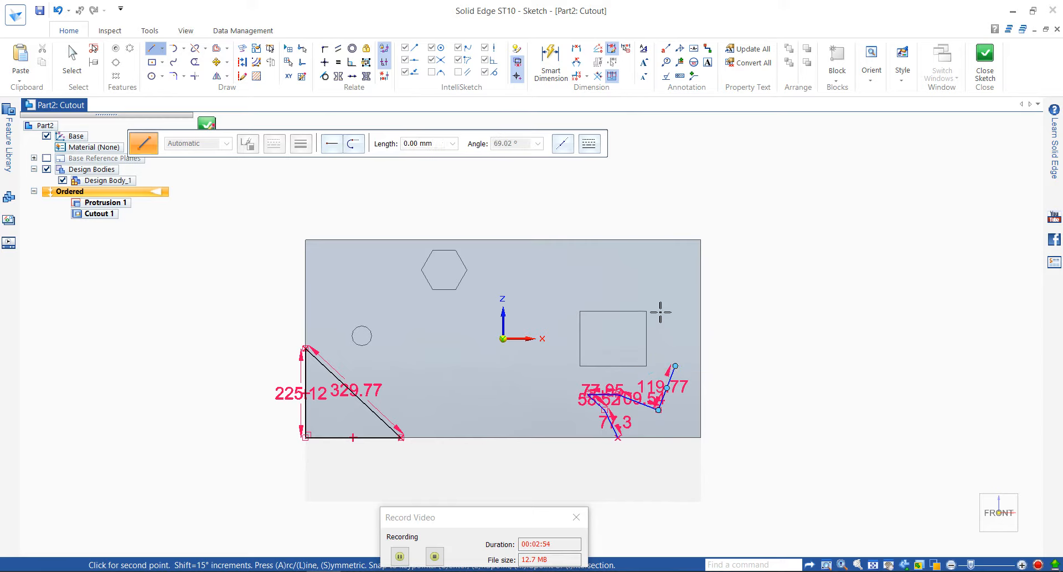
pyautogui.click(658, 309)
pyautogui.click(700, 285)
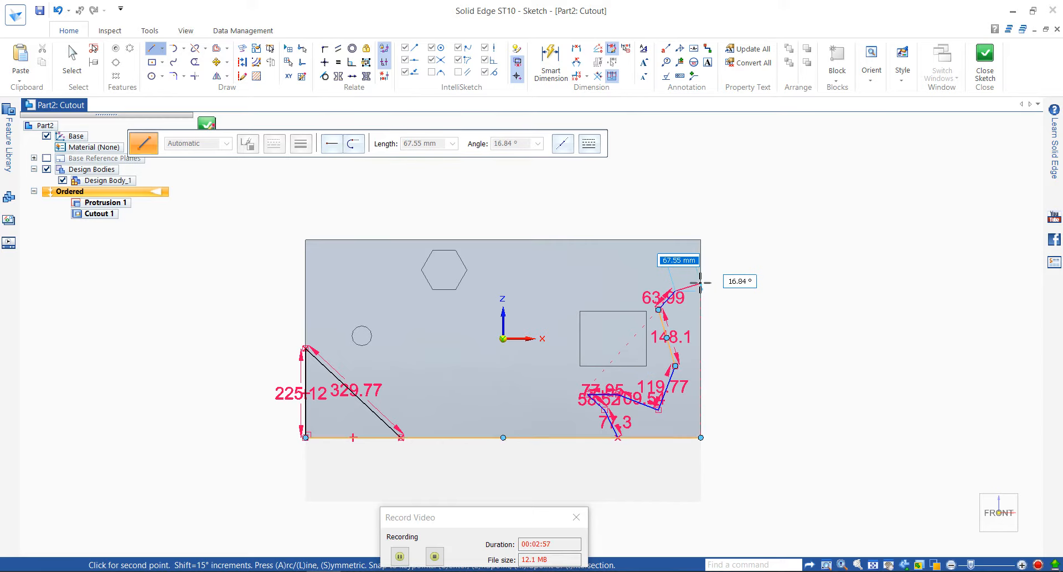
pyautogui.click(700, 282)
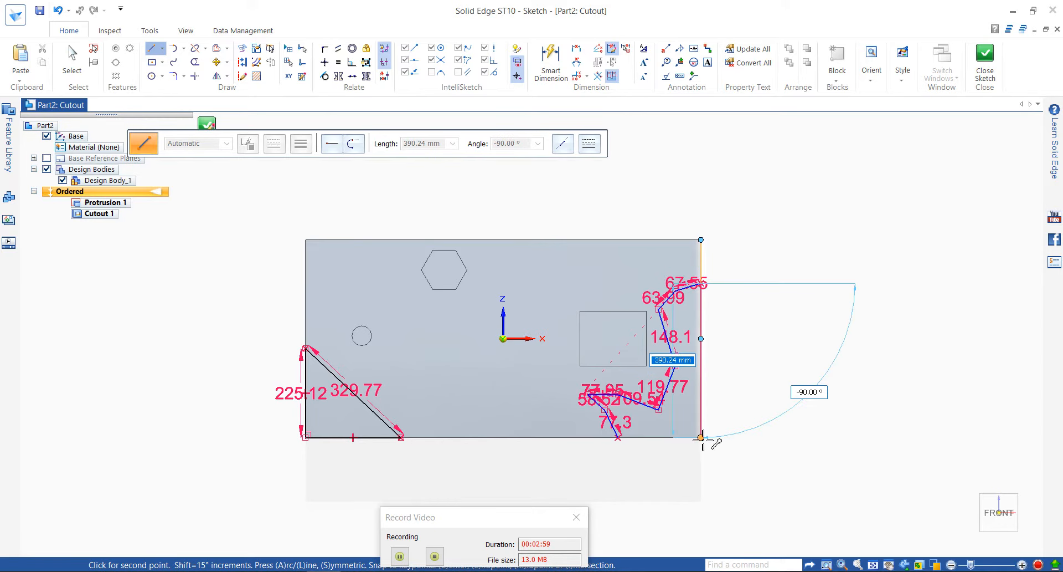
pyautogui.click(645, 440)
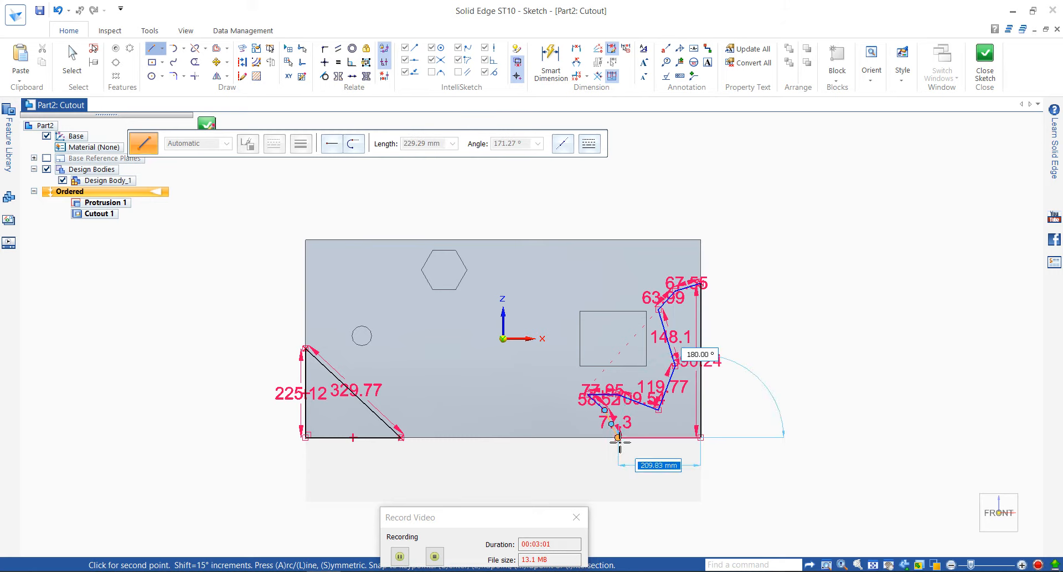
pyautogui.click(757, 439)
# - Close the sketch, cut both corner profiles through the block with a distance of about 850 mm, and finish the cutout
pyautogui.scroll(4, 688, 413)
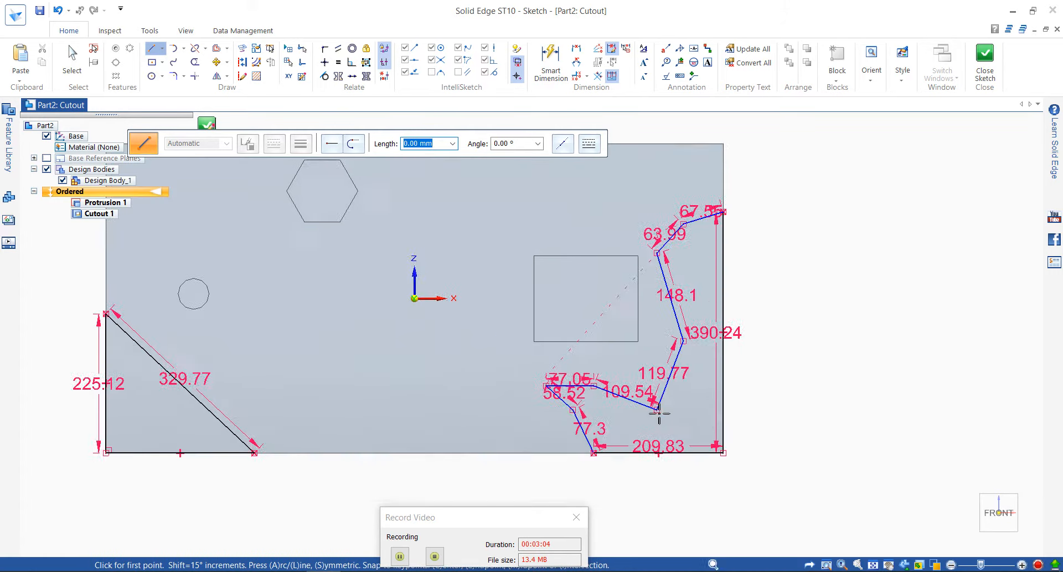
pyautogui.scroll(-2, 688, 413)
pyautogui.scroll(-2, 473, 408)
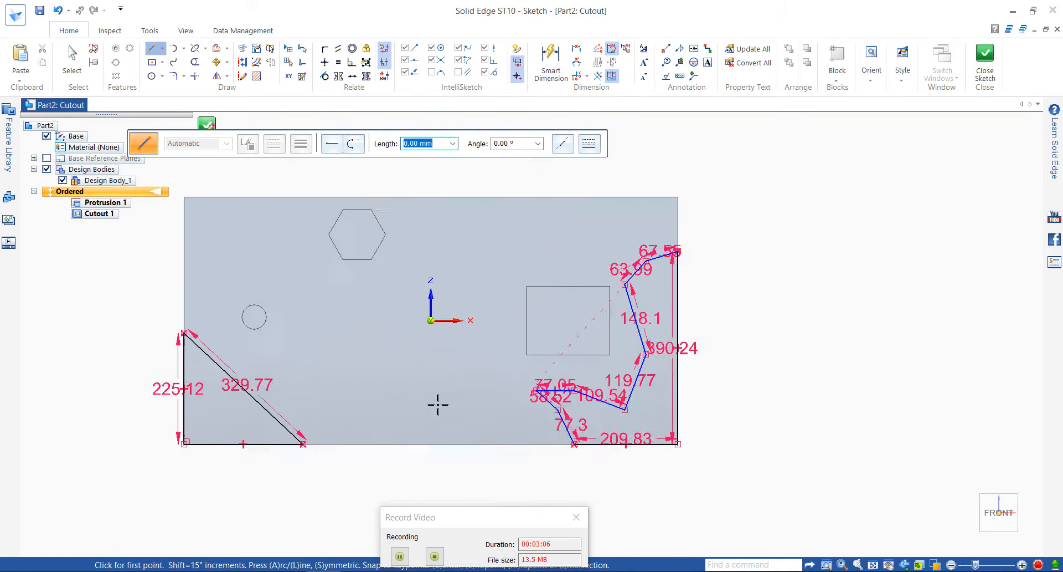
pyautogui.click(206, 124)
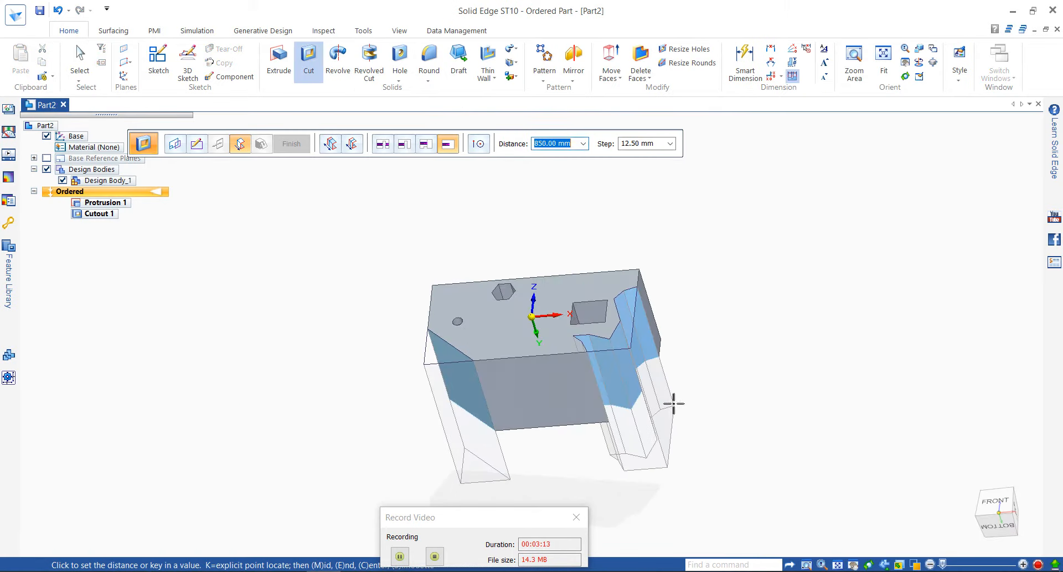
pyautogui.click(674, 403)
pyautogui.click(291, 144)
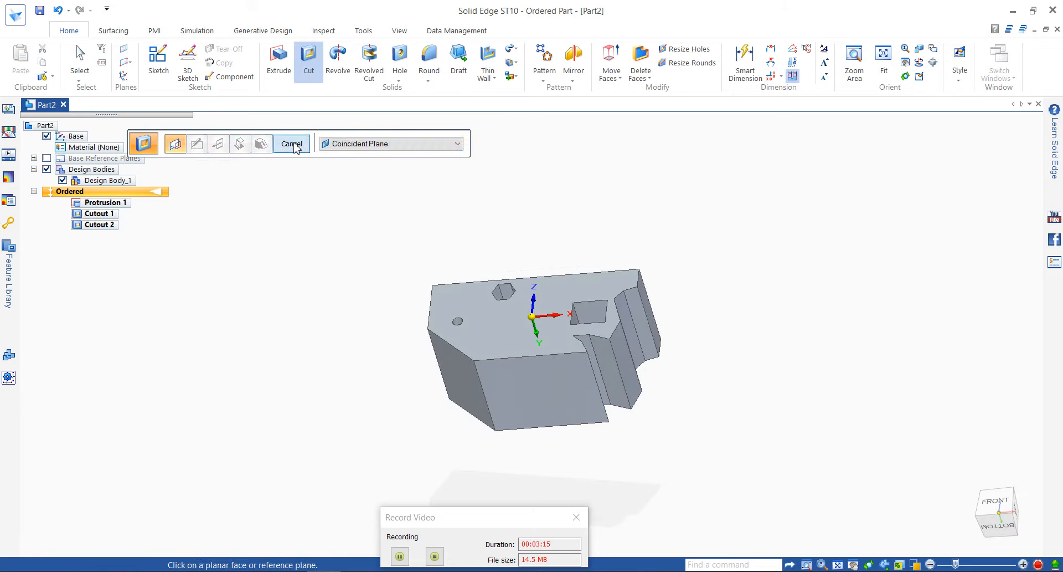
# - Undo the edits and both cutouts back to the plain block
pyautogui.scroll(3, 596, 352)
pyautogui.moveTo(596, 352); pyautogui.dragTo(622, 400, button='middle')
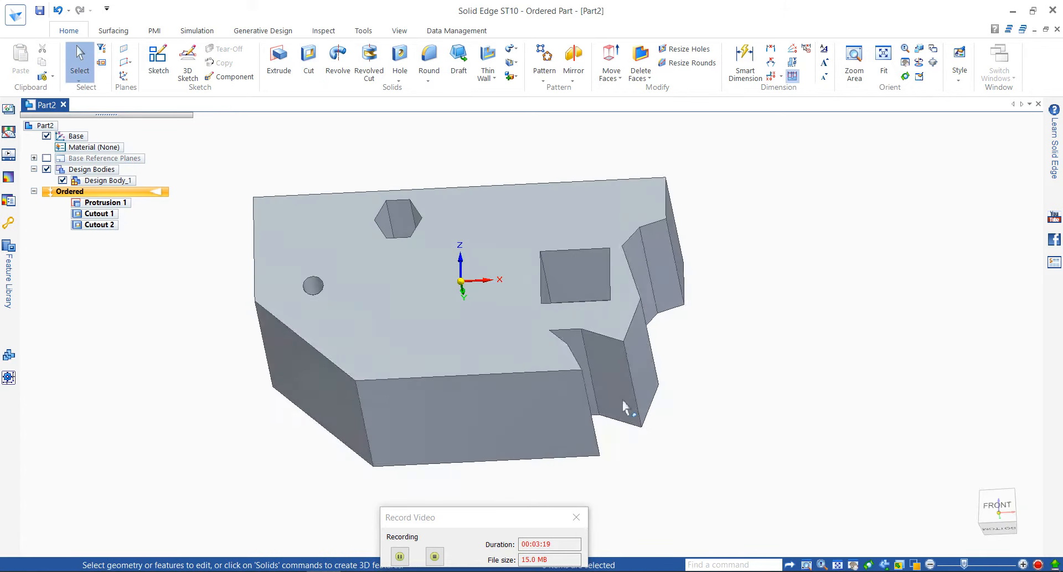
pyautogui.scroll(-3, 597, 383)
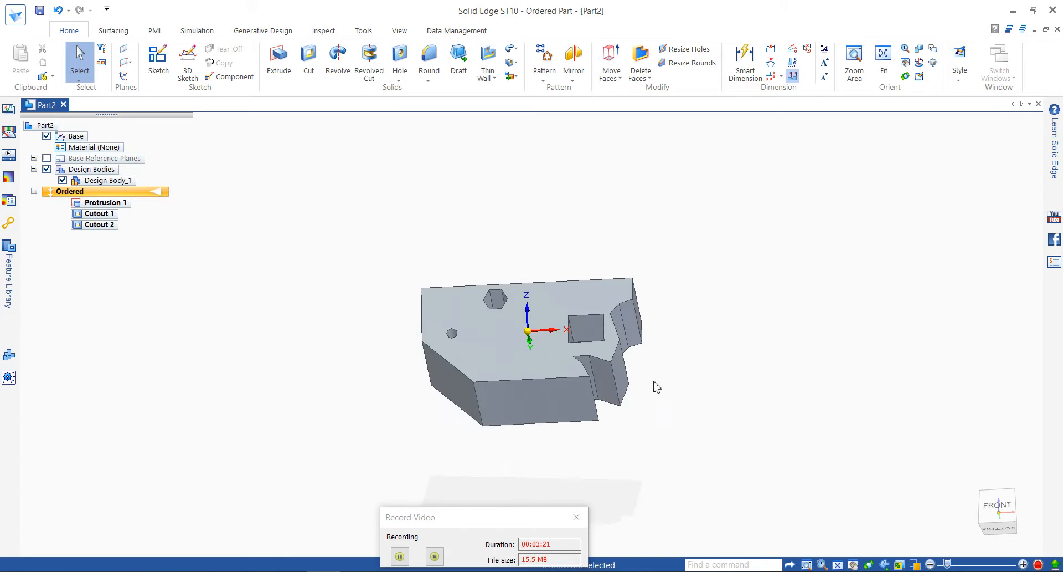
pyautogui.hotkey('ctrl', 'z')
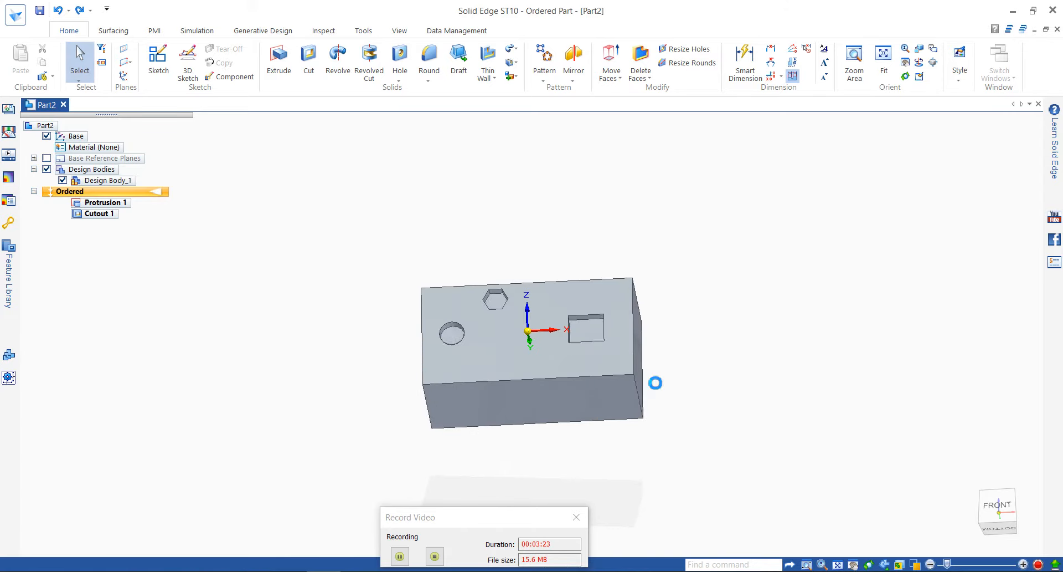
pyautogui.hotkey('ctrl', 'z')
# - Start a cutout on the block's front face and sketch a large rectangle centred on the origin, nearly filling the face
pyautogui.click(997, 506)
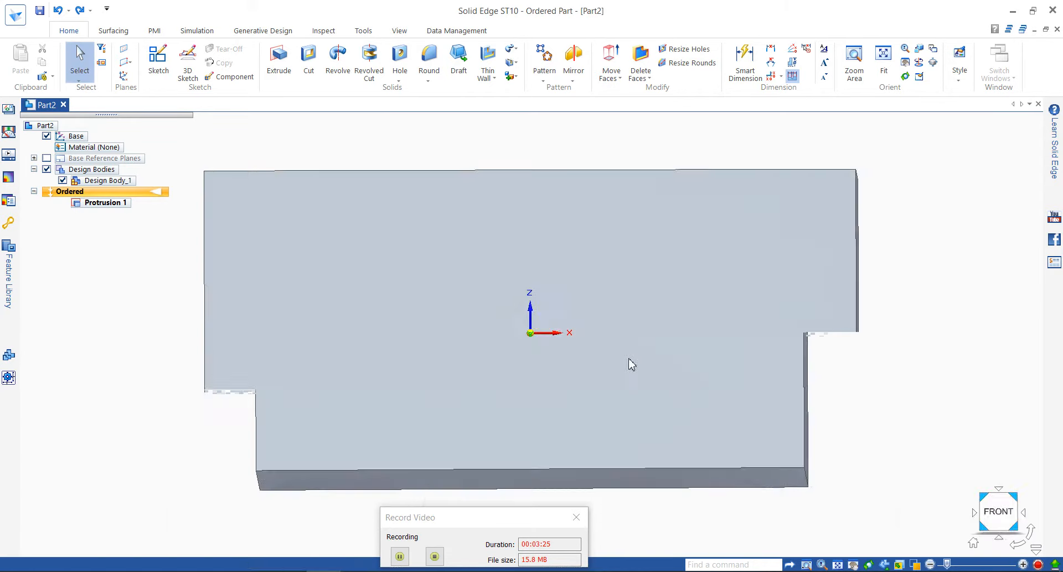
pyautogui.click(309, 68)
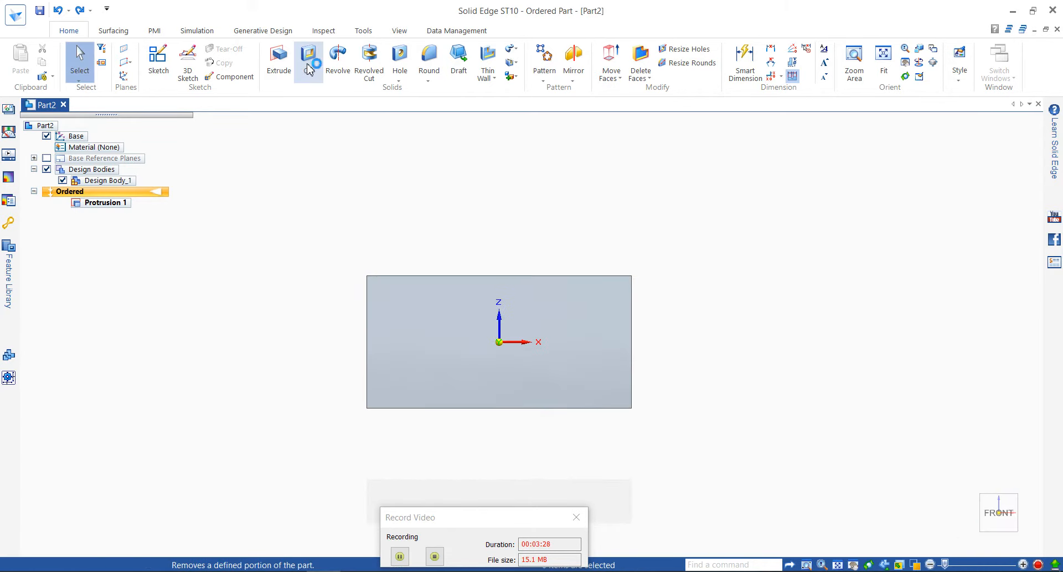
pyautogui.click(434, 324)
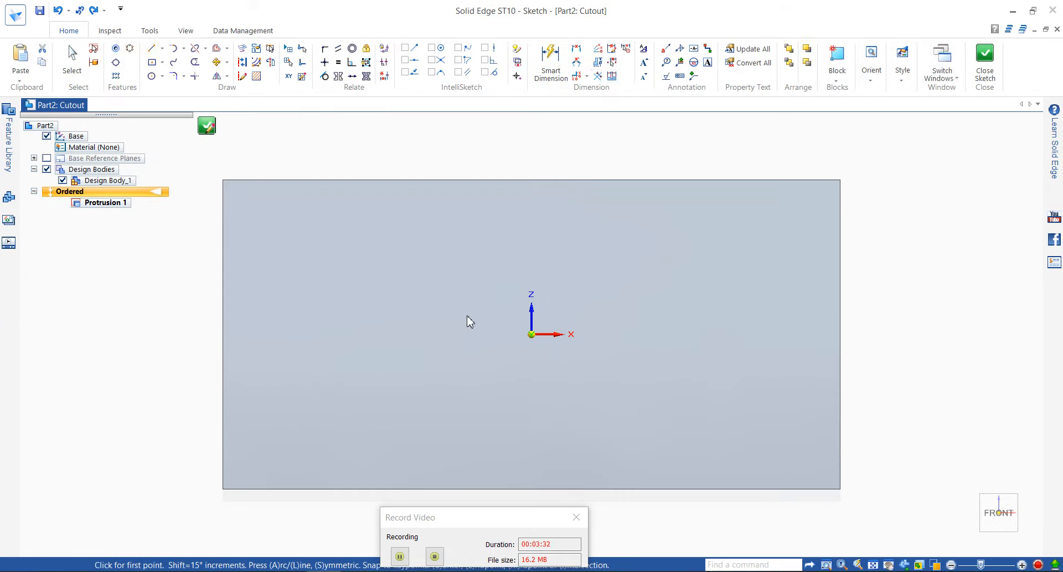
pyautogui.scroll(-7, 469, 317)
pyautogui.moveTo(487, 299)
pyautogui.mouseDown(button='middle')
pyautogui.moveTo(539, 325)
pyautogui.moveTo(527, 355)
pyautogui.moveTo(443, 233)
pyautogui.mouseUp(button='middle')
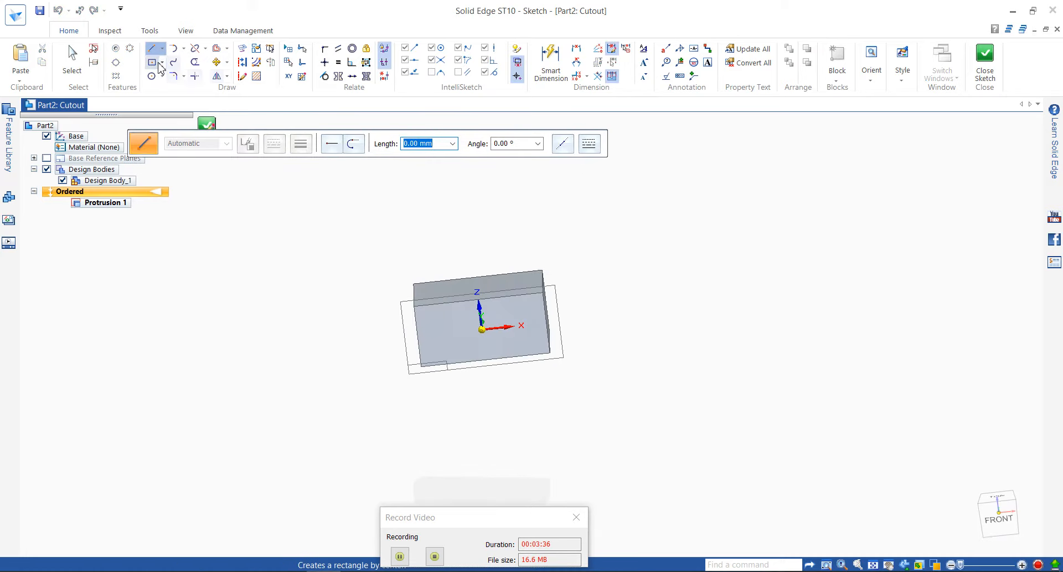
pyautogui.click(163, 63)
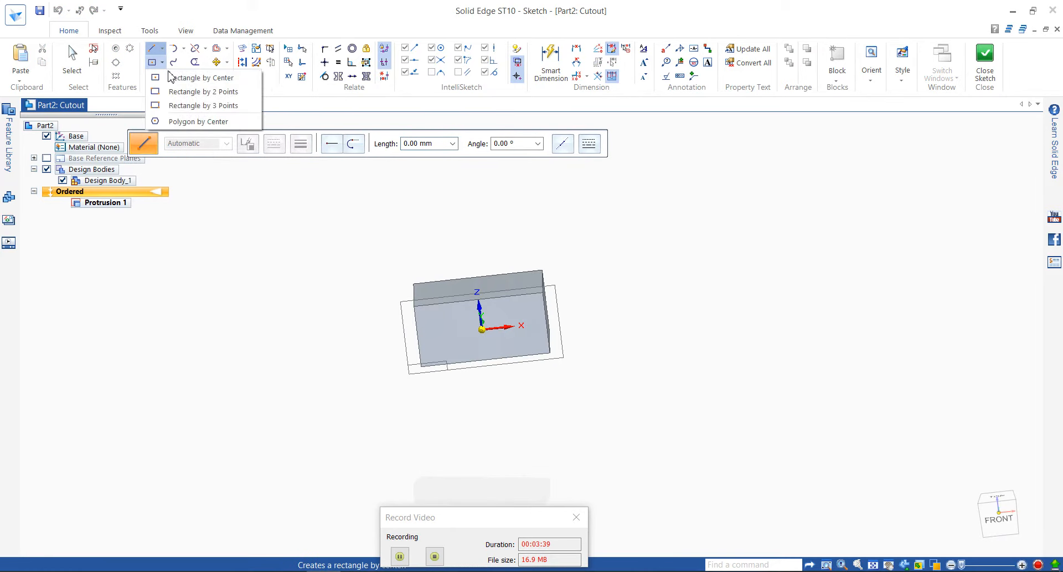
pyautogui.click(174, 78)
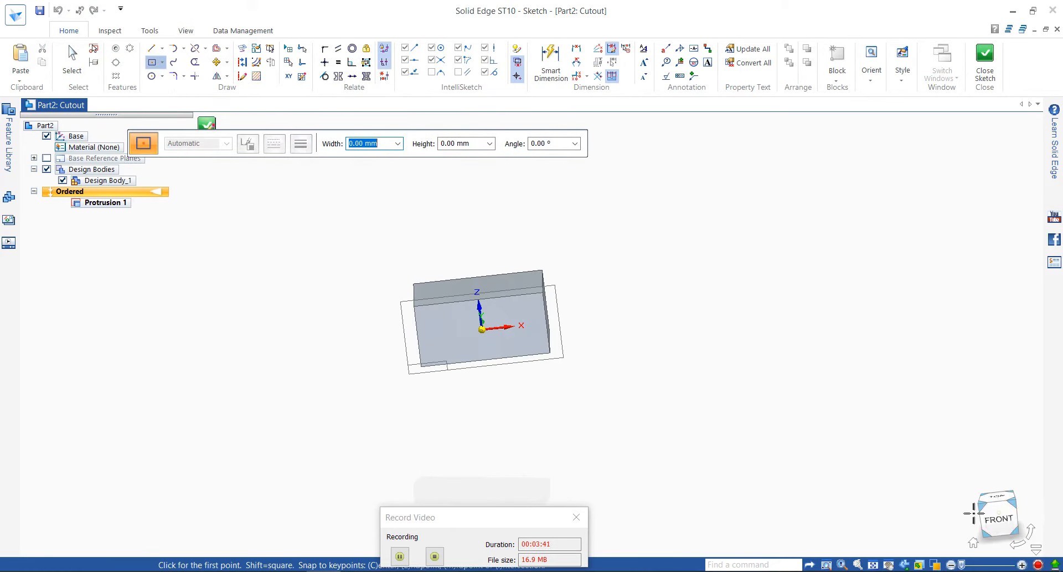
pyautogui.click(997, 518)
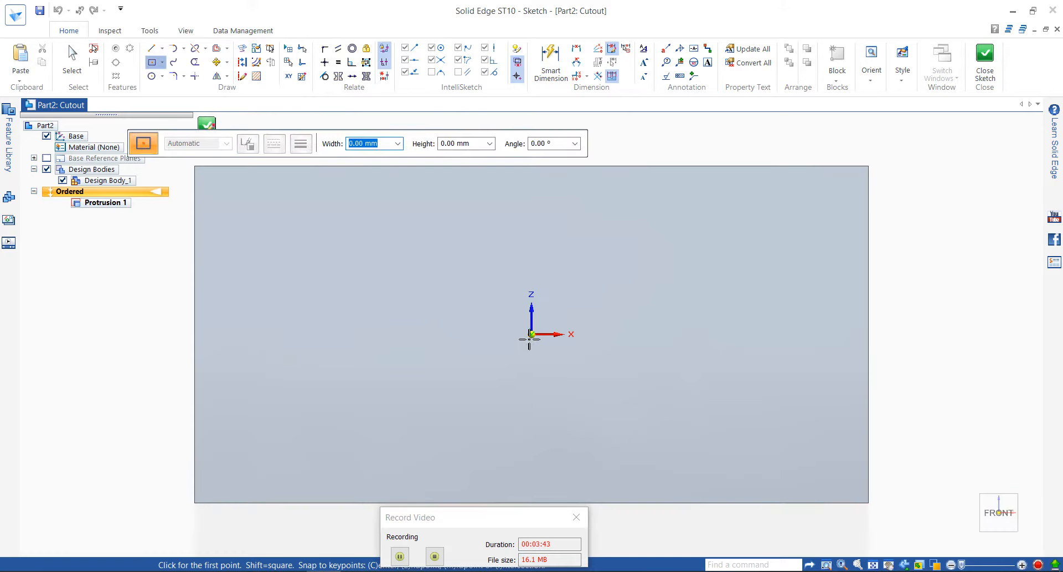
pyautogui.scroll(-3, 484, 357)
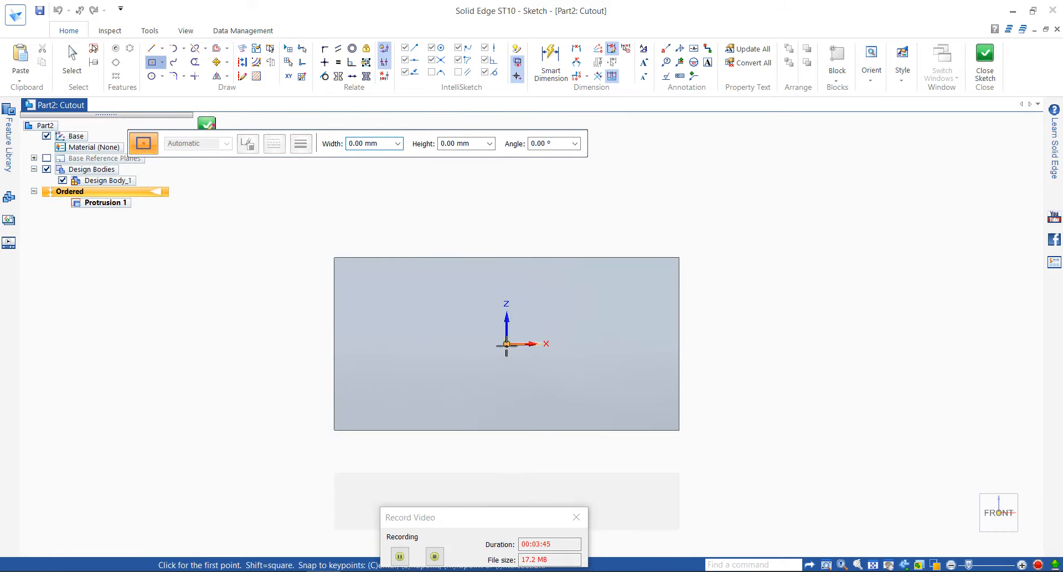
pyautogui.click(507, 344)
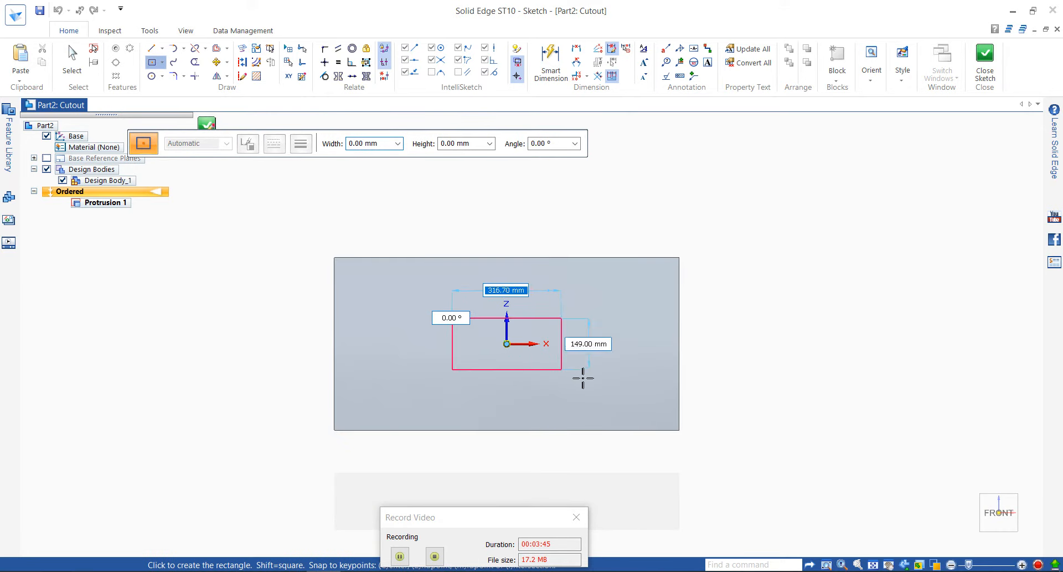
pyautogui.click(657, 405)
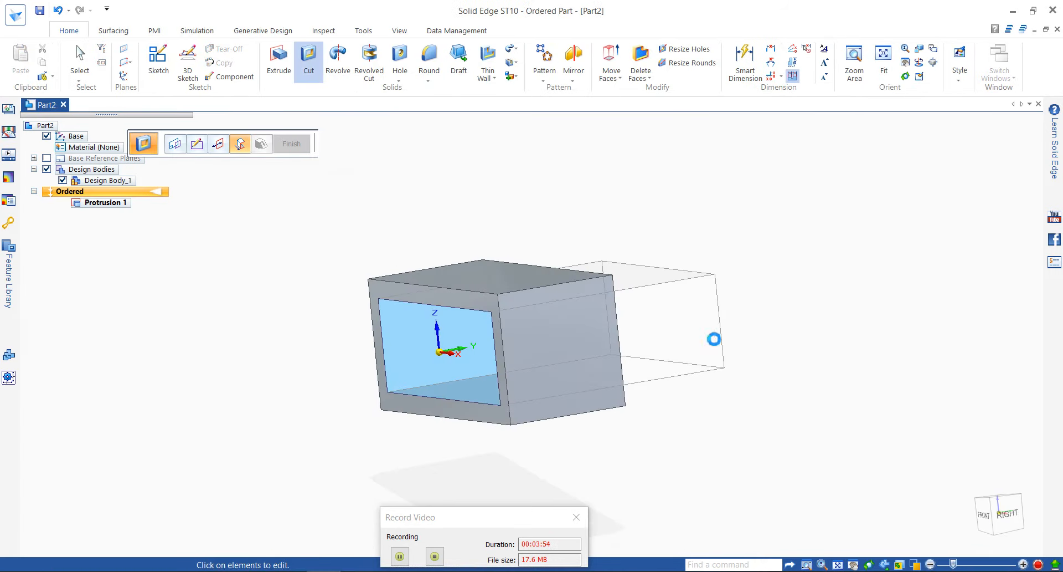
# - Cut the centred rectangle completely through the block from front to back and finish the cutout
pyautogui.click(717, 337)
pyautogui.moveTo(653, 348); pyautogui.dragTo(700, 318, button='middle')
pyautogui.press('Escape')
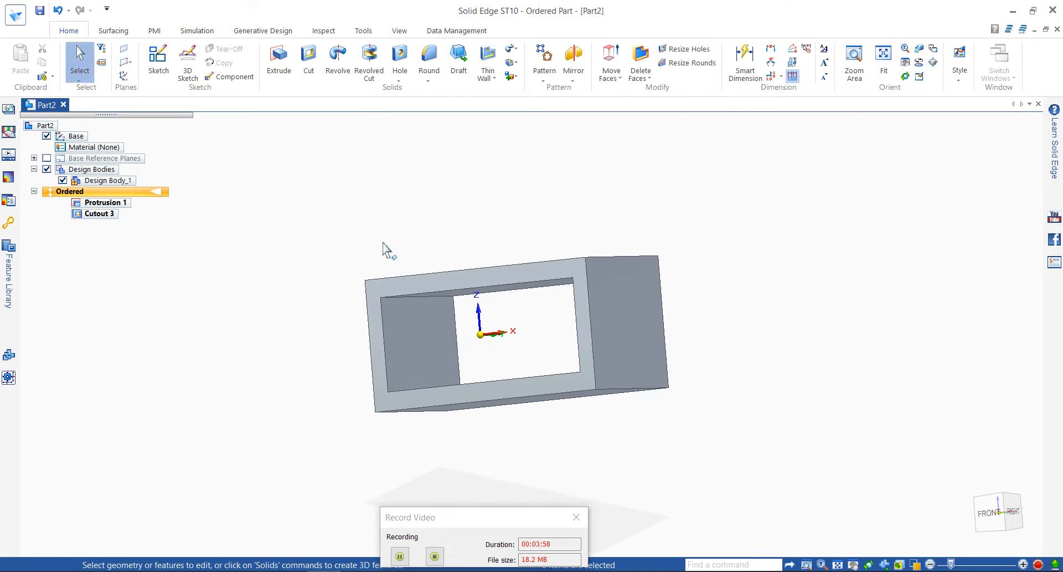
# - Undo the centred cutout, show the base reference planes, and start a new cutout on the YZ reference plane inside the block
pyautogui.click(309, 61)
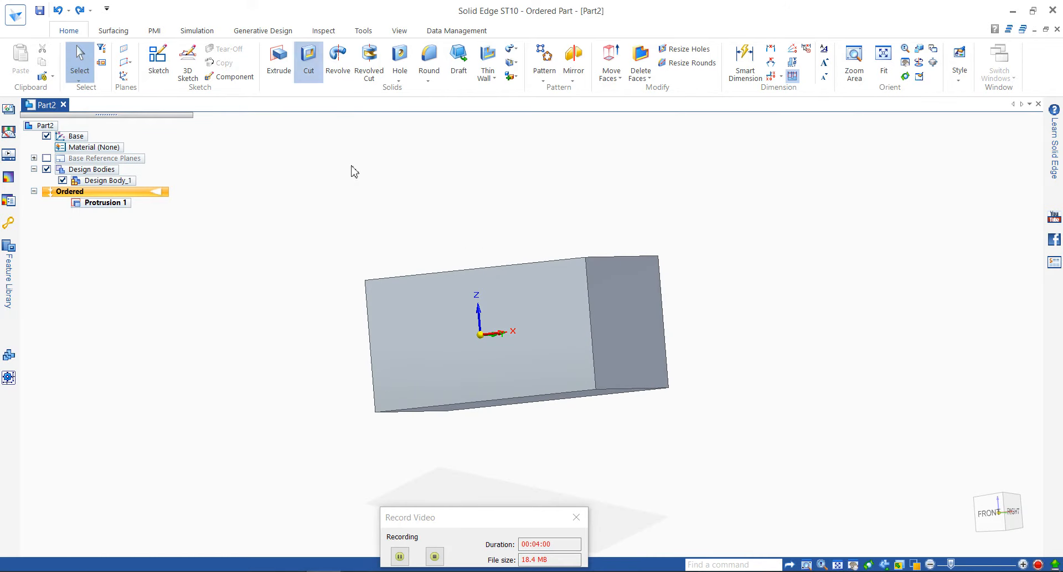
pyautogui.moveTo(538, 215); pyautogui.dragTo(480, 337, button='middle')
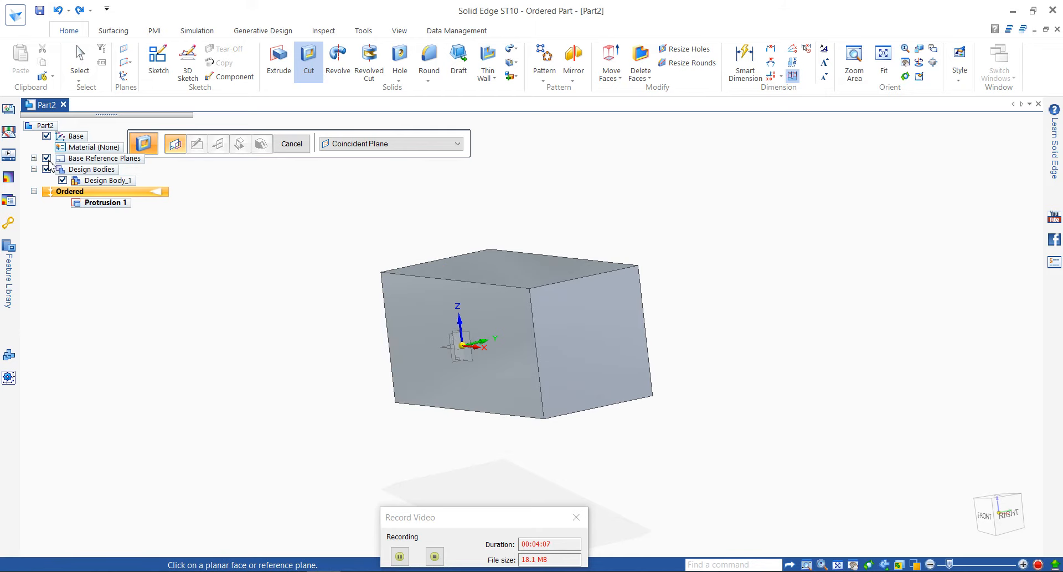
pyautogui.scroll(2, 455, 348)
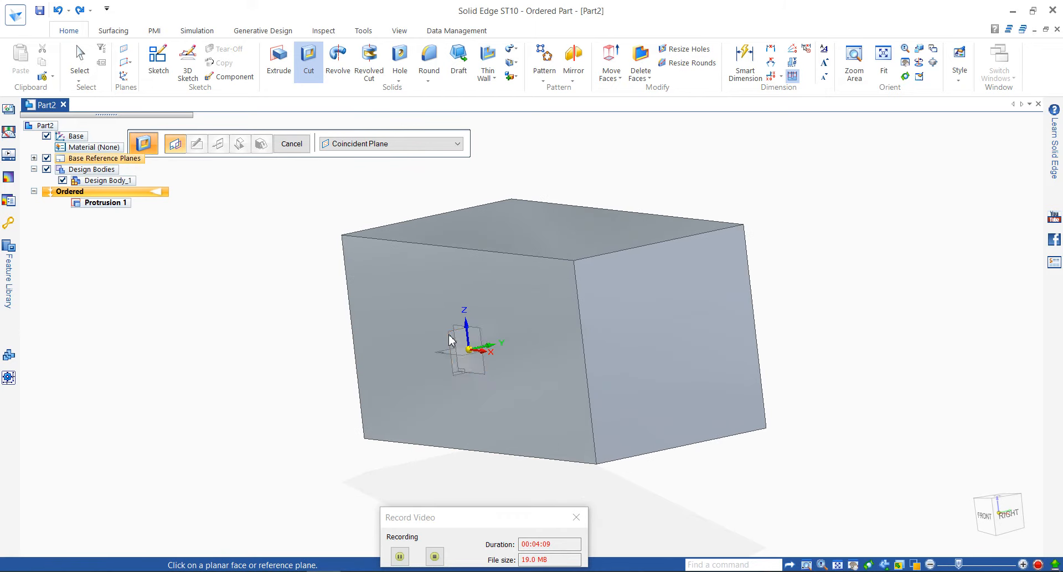
pyautogui.click(449, 340)
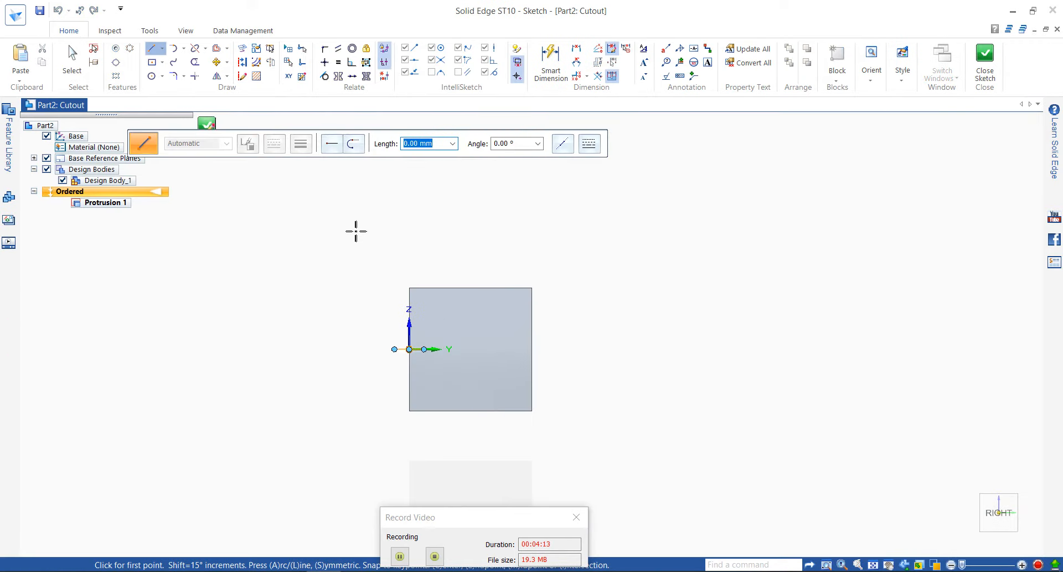
# - Sketch a two-point rectangle about 293 mm wide and 265 mm high inside the block's square cross-section
pyautogui.click(162, 62)
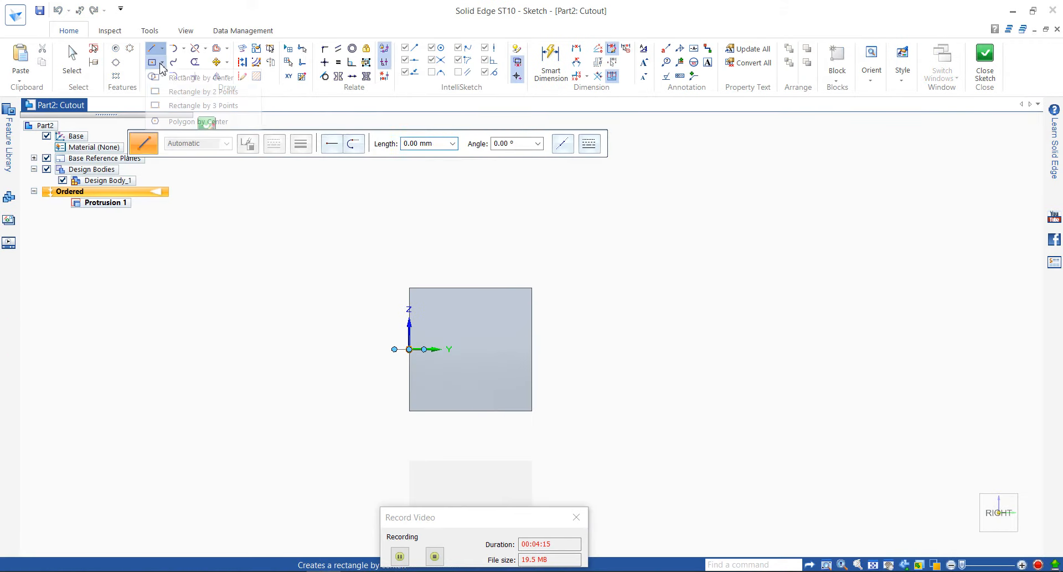
pyautogui.click(172, 92)
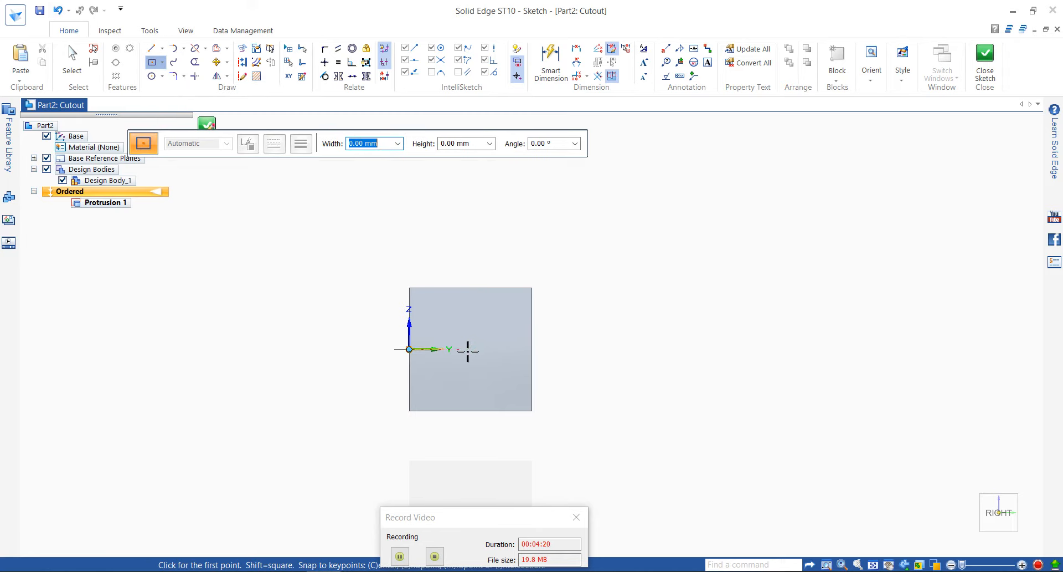
pyautogui.click(432, 317)
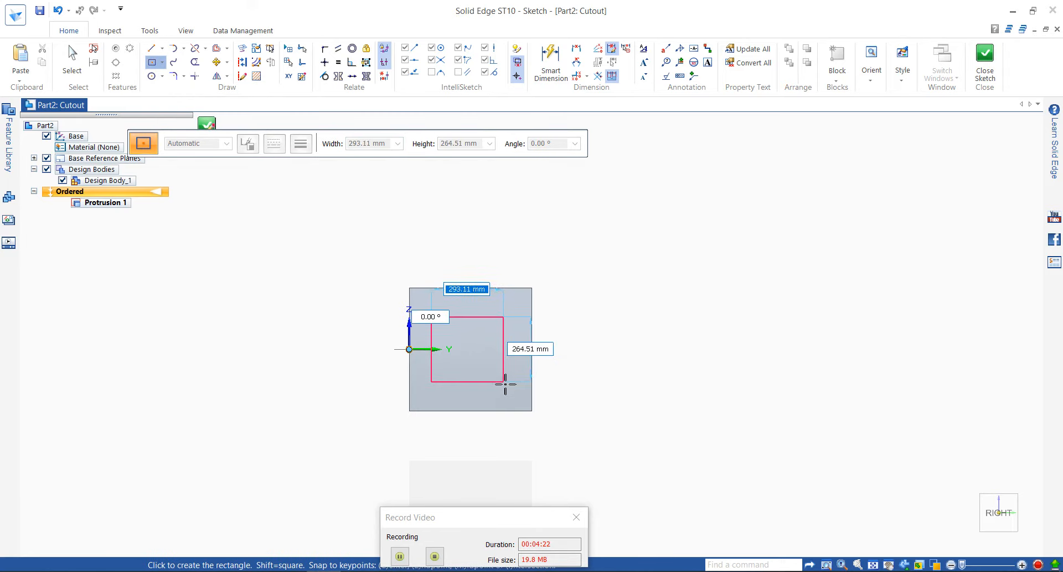
pyautogui.click(504, 381)
# - Close the sketch, cut the rectangle about 825 mm in the positive X direction through the block's right end, and finish the cutout
pyautogui.click(207, 124)
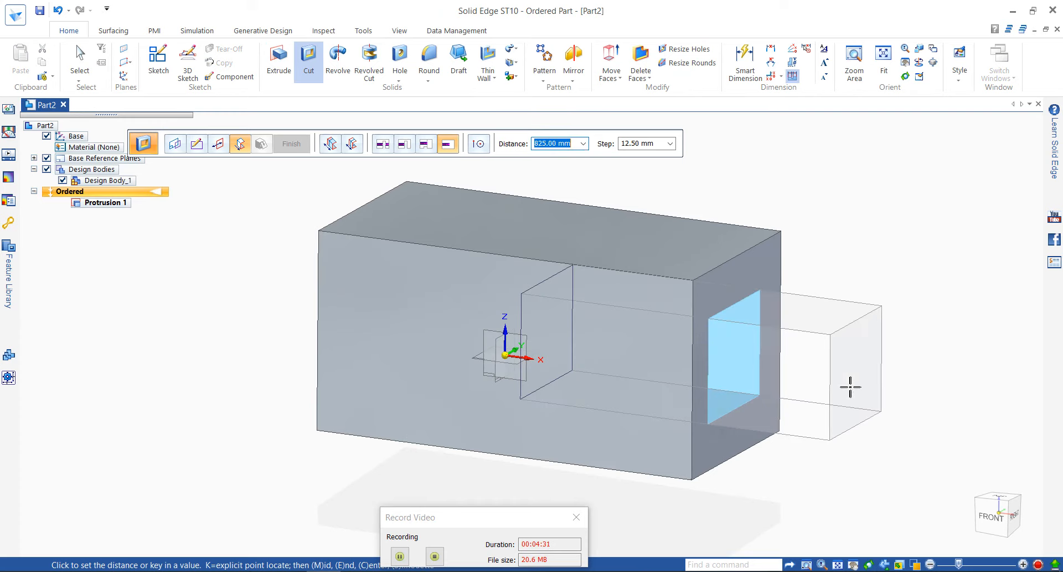
pyautogui.click(848, 385)
pyautogui.rightClick(909, 396)
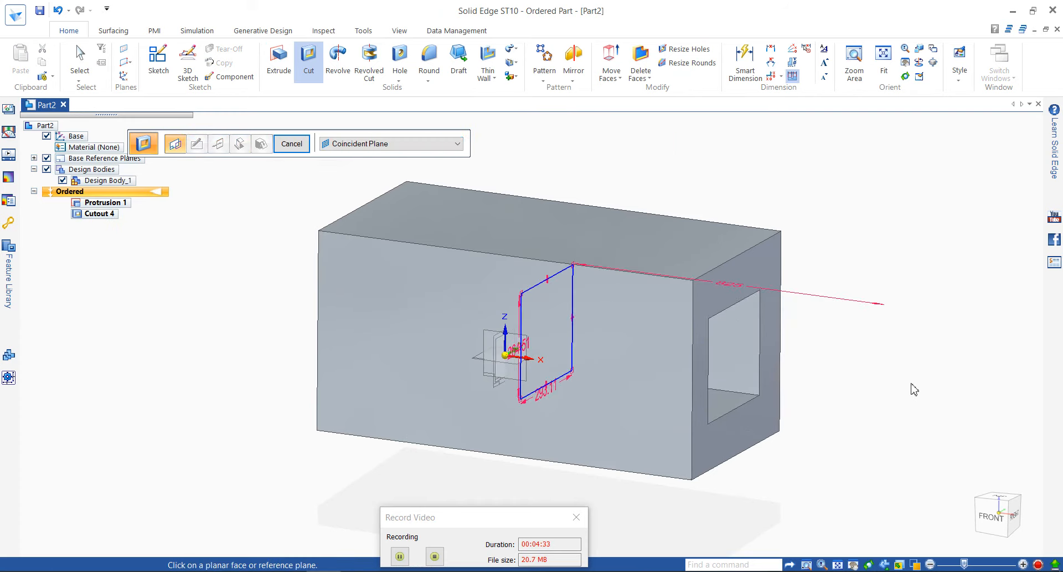
pyautogui.moveTo(891, 370); pyautogui.dragTo(759, 339, button='middle')
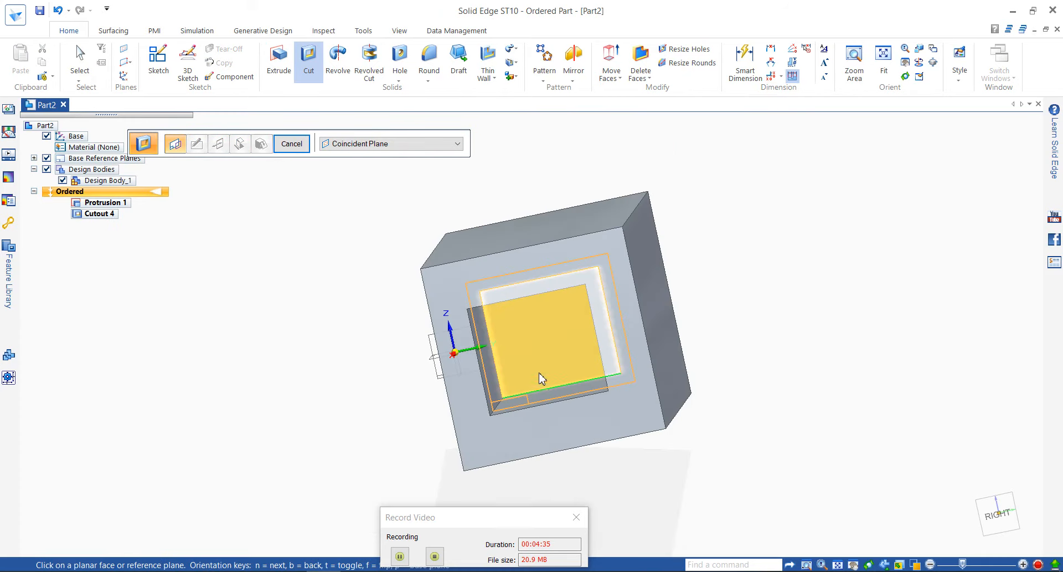
pyautogui.moveTo(548, 359); pyautogui.dragTo(472, 397, button='middle')
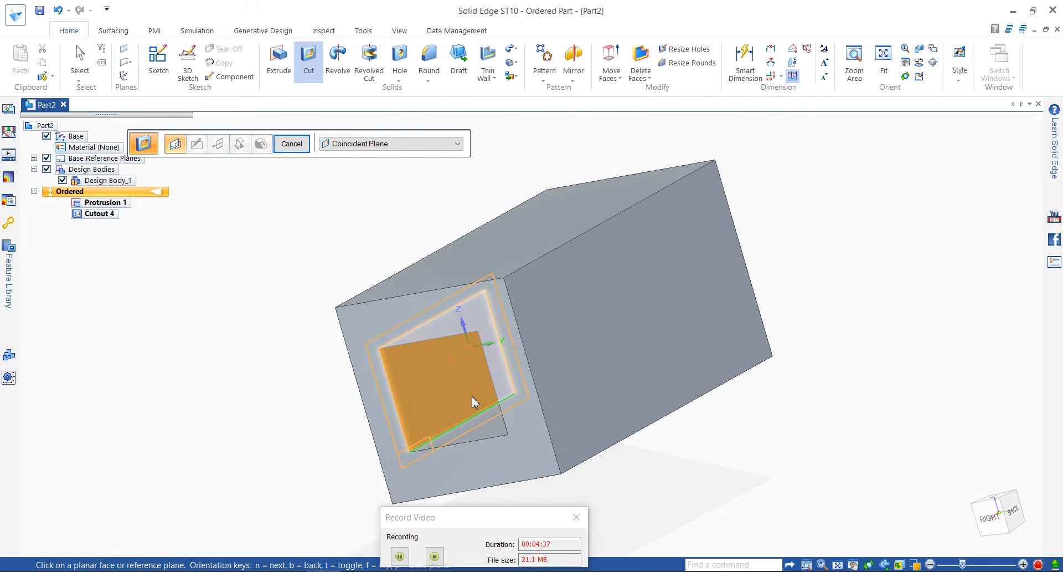
pyautogui.hotkey('ctrl', 'f')
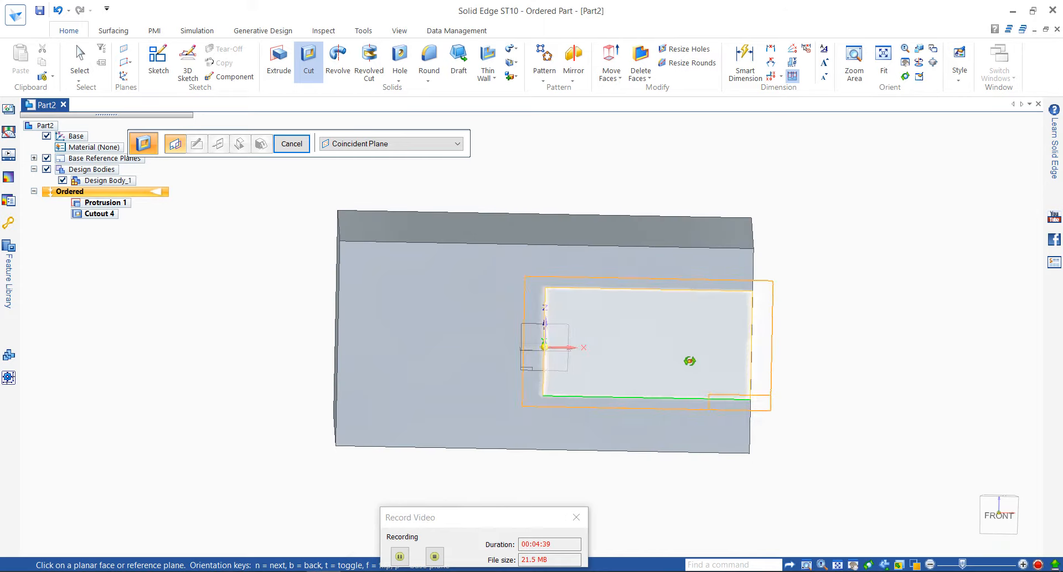
pyautogui.press('Escape')
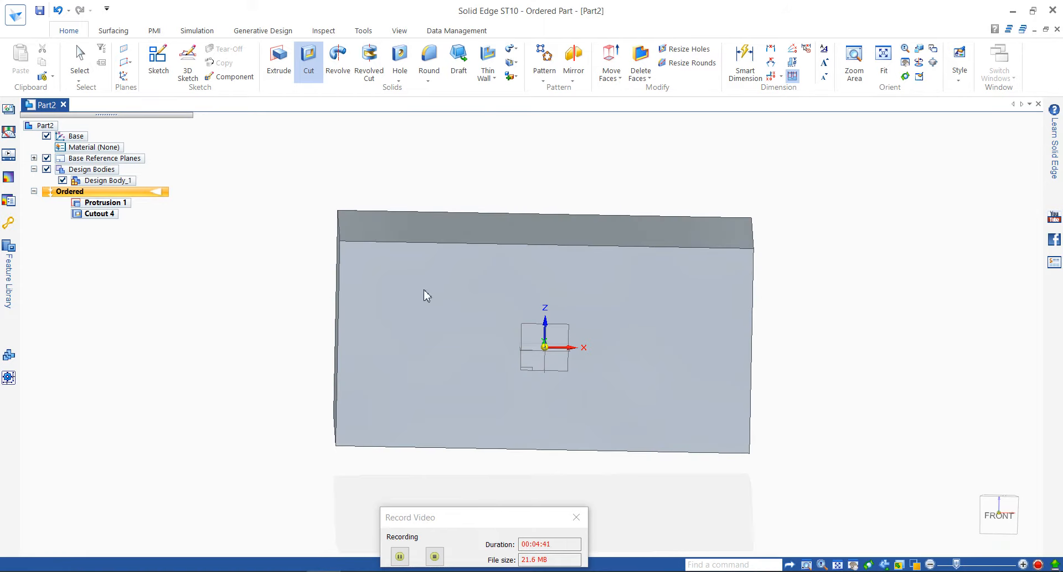
# - Edit the rectangular cutout's extent to be symmetric about its sketch plane, long enough to pass through both block ends, and finish the edit
pyautogui.moveTo(672, 328); pyautogui.dragTo(597, 336, button='middle')
pyautogui.click(597, 336)
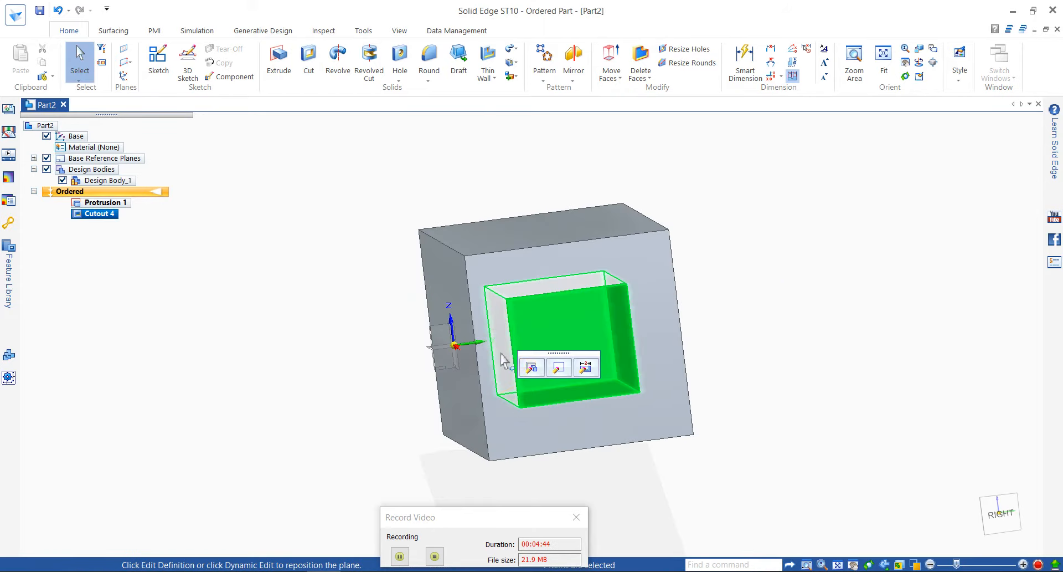
pyautogui.click(532, 369)
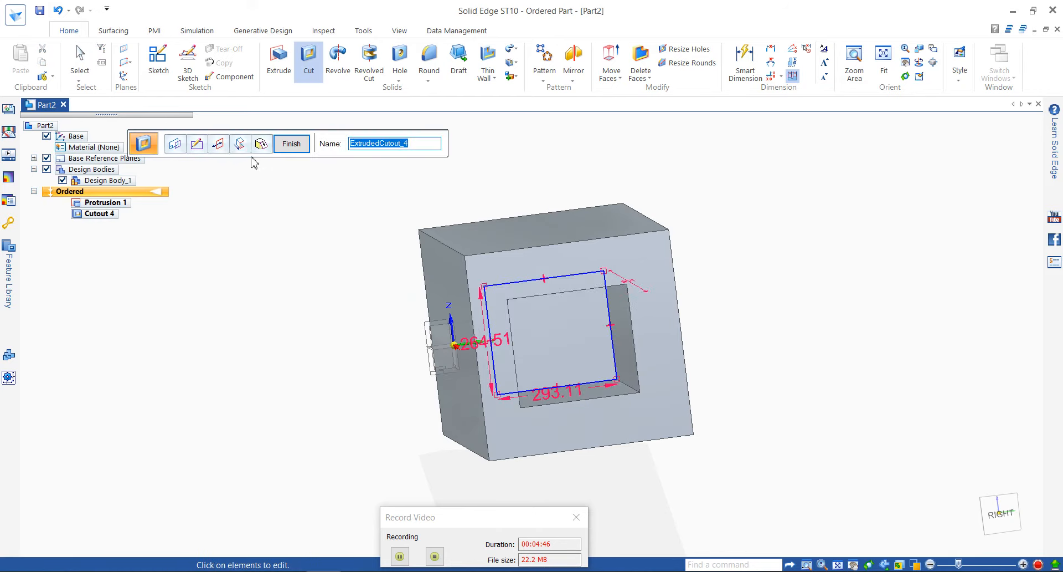
pyautogui.click(239, 145)
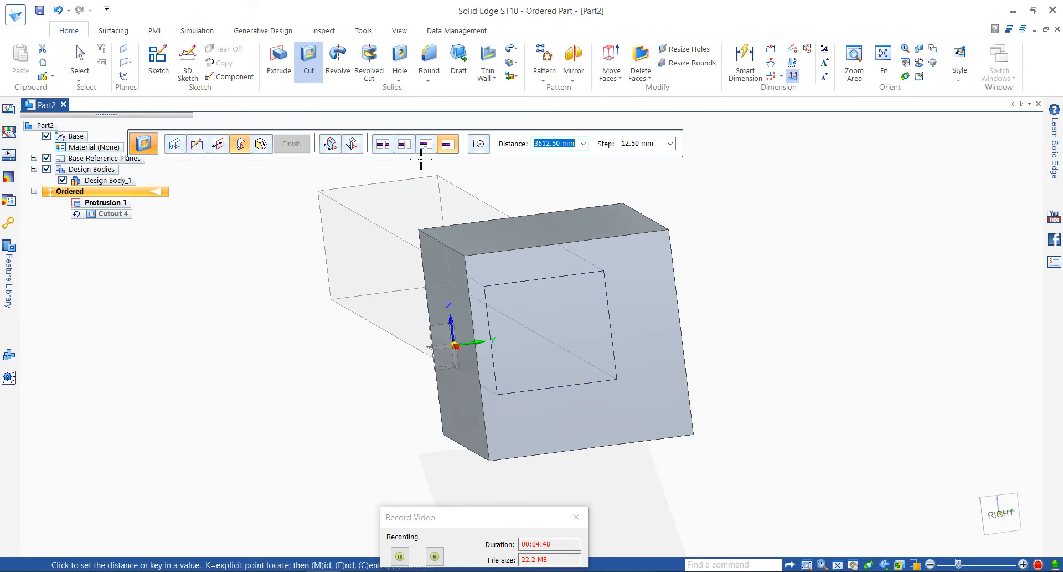
pyautogui.click(331, 145)
pyautogui.moveTo(420, 278); pyautogui.dragTo(545, 289, button='middle')
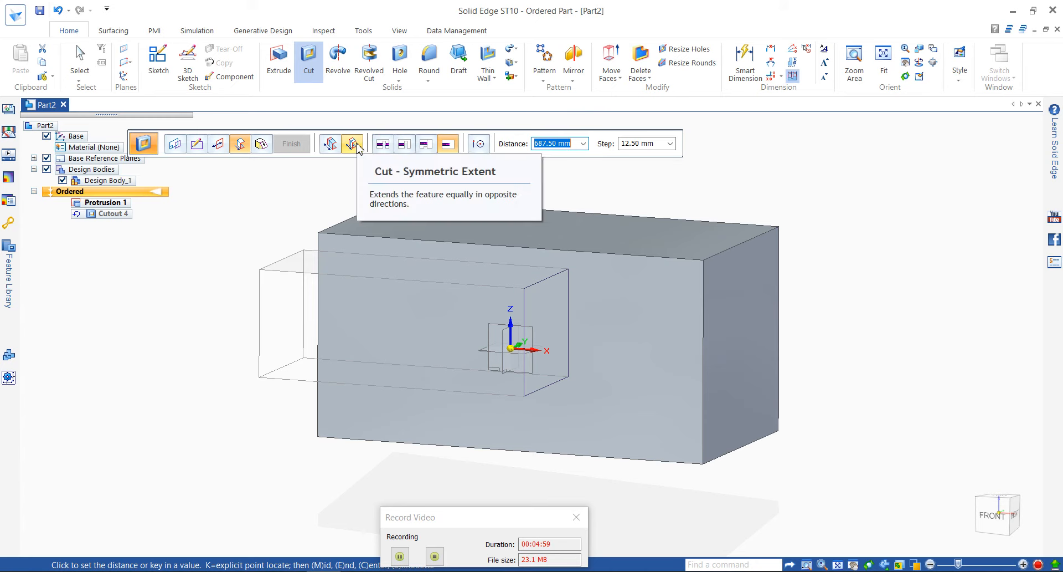
pyautogui.click(356, 144)
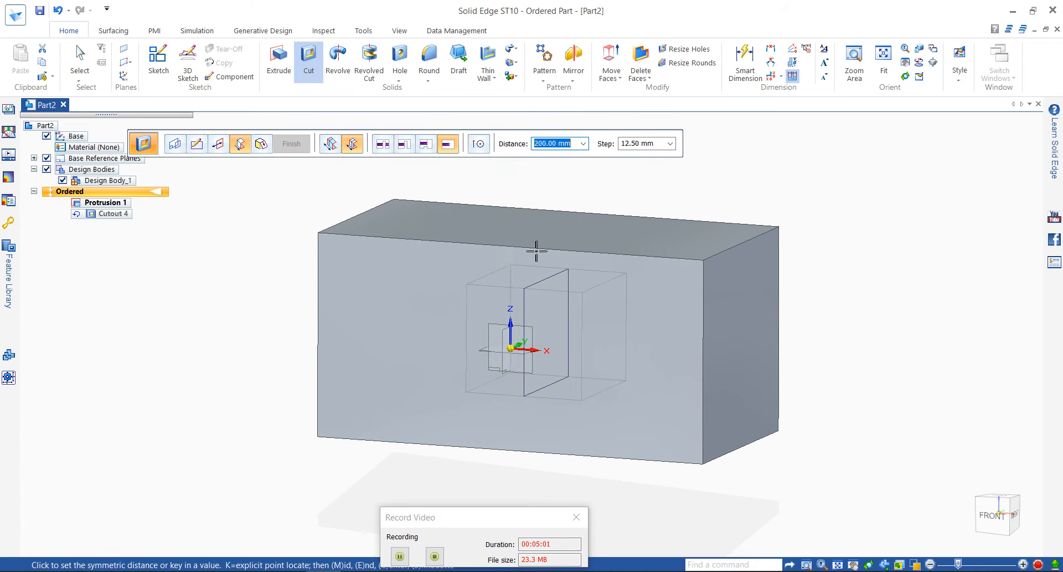
pyautogui.click(285, 211)
pyautogui.moveTo(913, 303); pyautogui.dragTo(640, 245, button='middle')
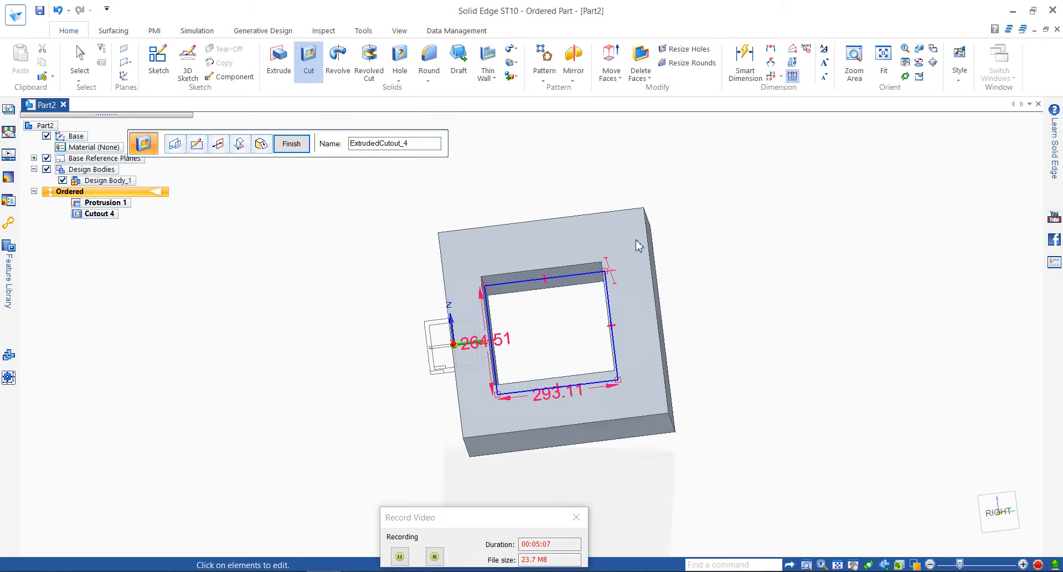
pyautogui.click(283, 146)
pyautogui.press('Escape')
pyautogui.moveTo(406, 251); pyautogui.dragTo(490, 266, button='middle')
pyautogui.scroll(-4, 440, 241)
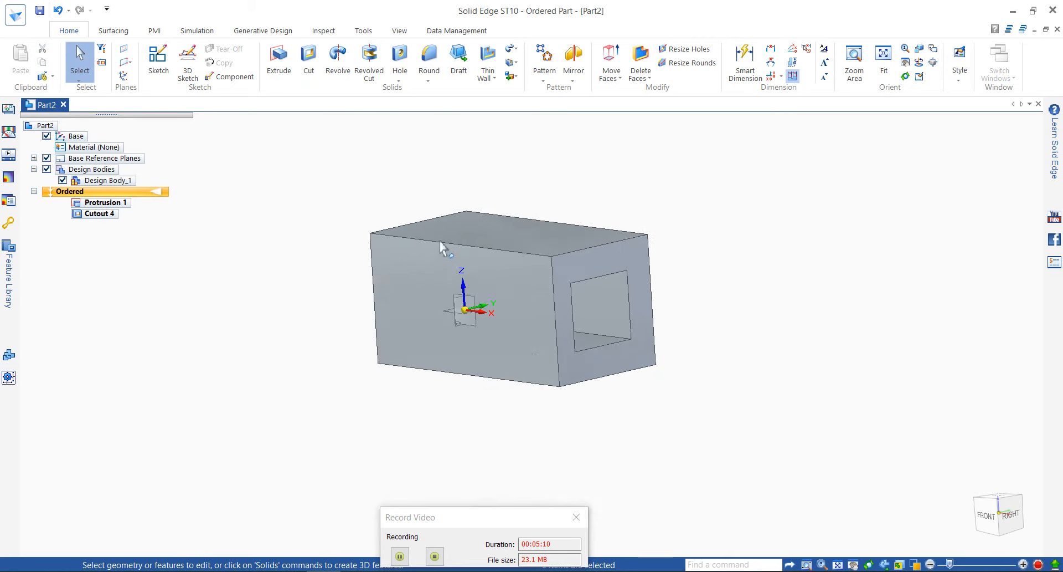